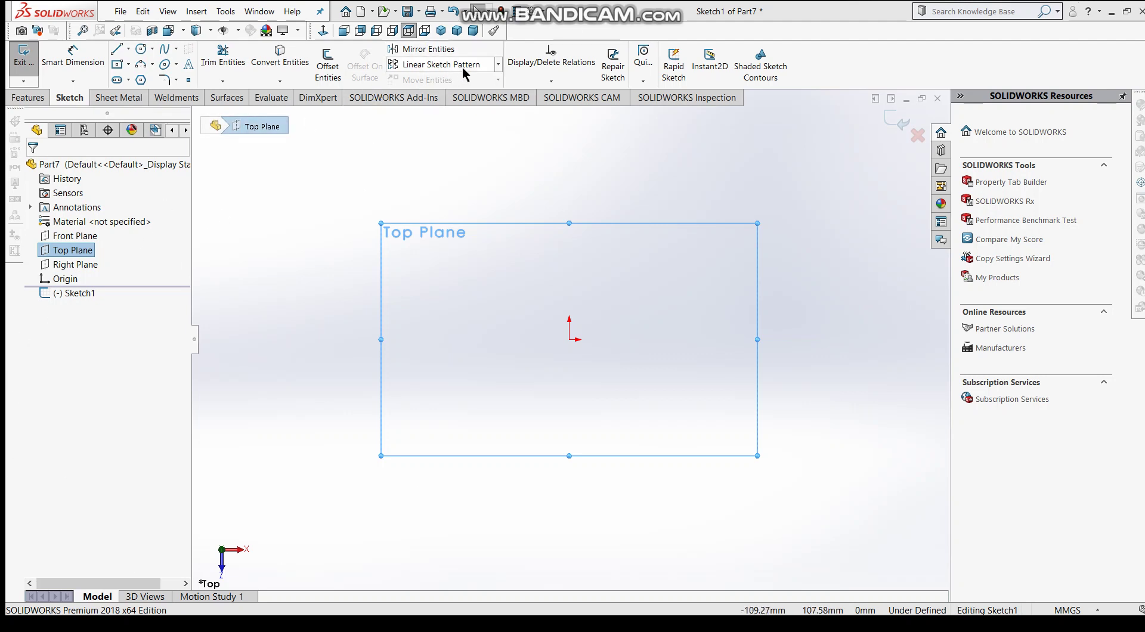
- Close the Sketch Pattern list without choosing a pattern type
left_click(499, 65)
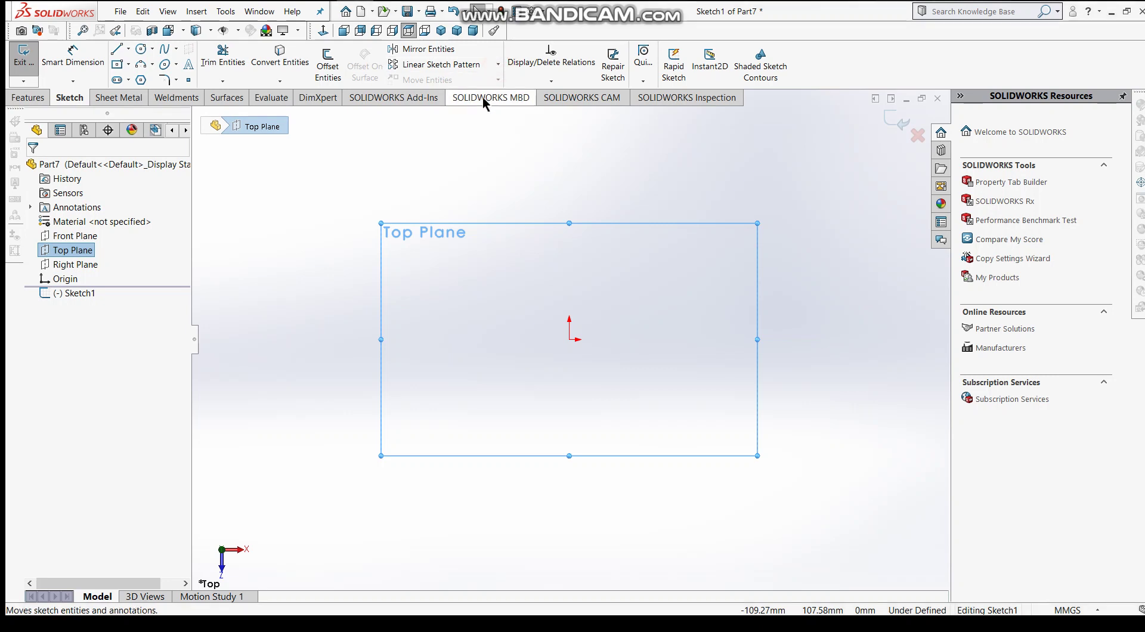
left_click(498, 65)
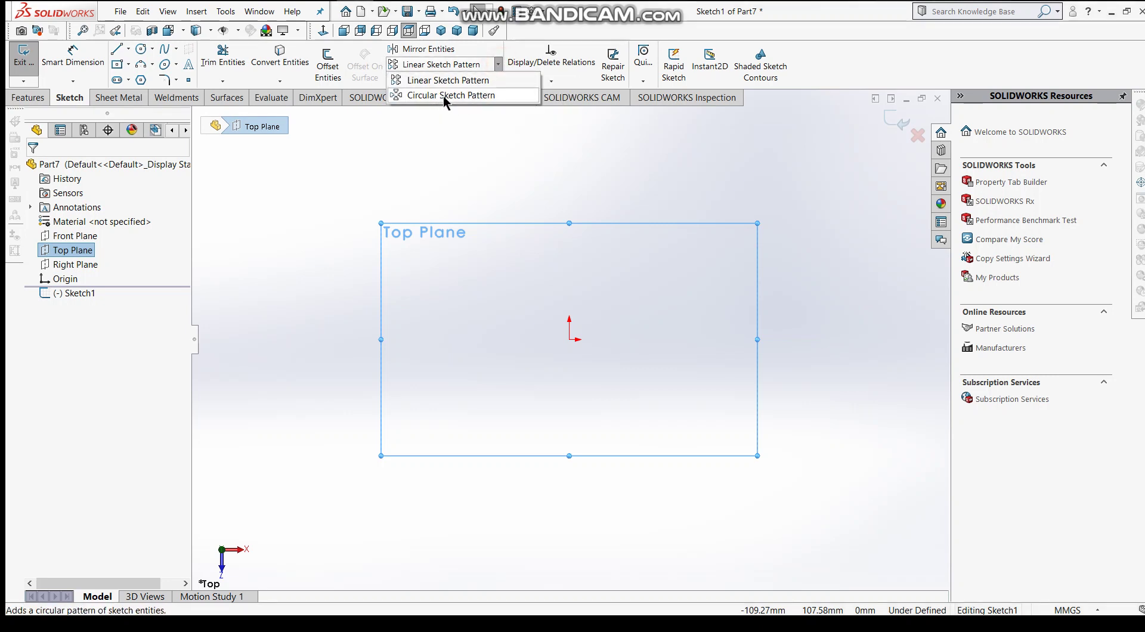
left_click(350, 151)
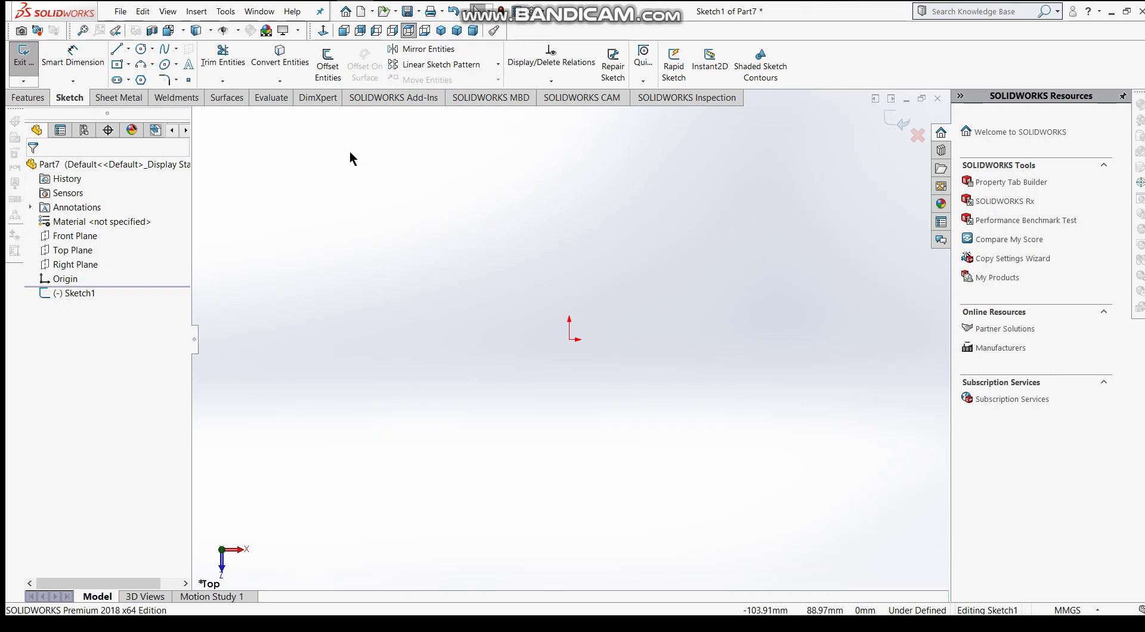
- Exit and discard the empty Sketch1, then reselect the Top Plane
left_click(71, 249)
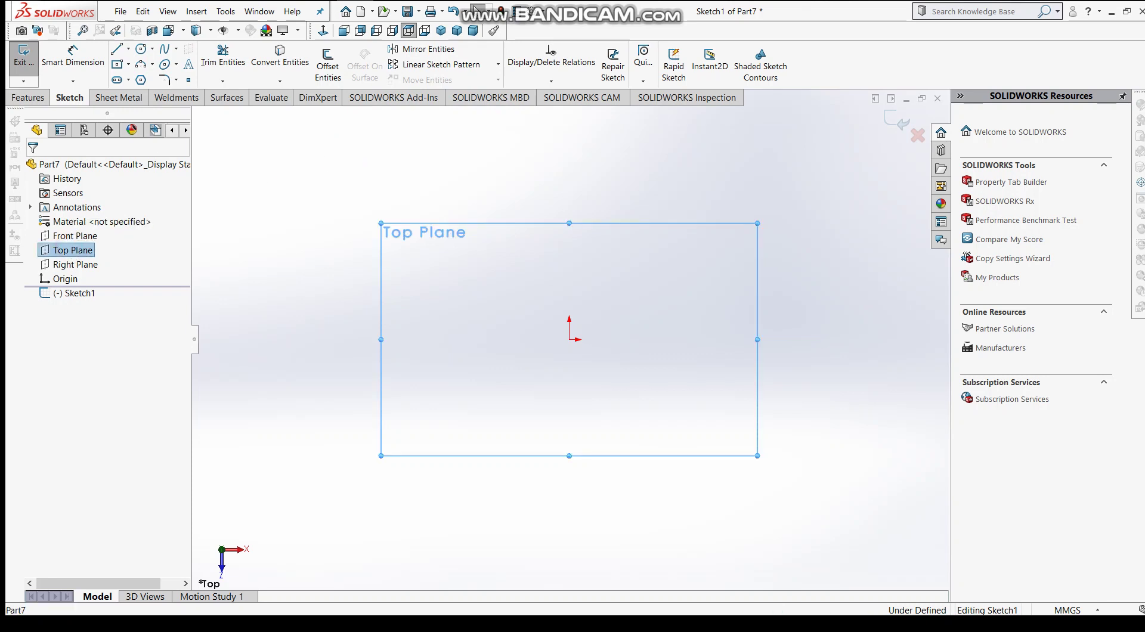
left_click(59, 251)
left_click(65, 237)
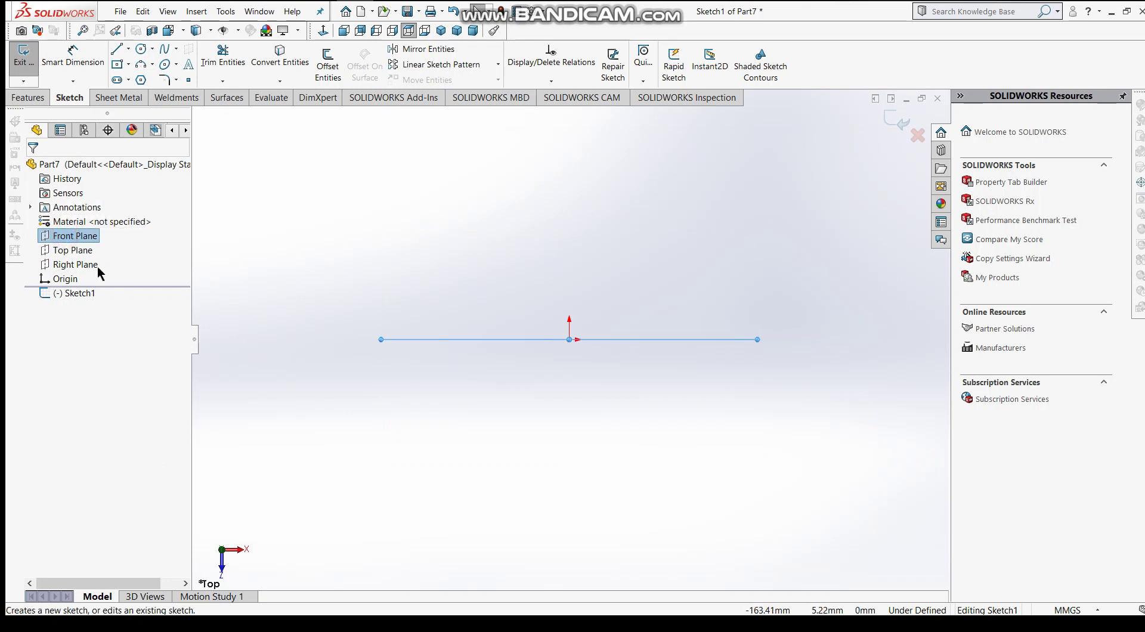
left_click(78, 225)
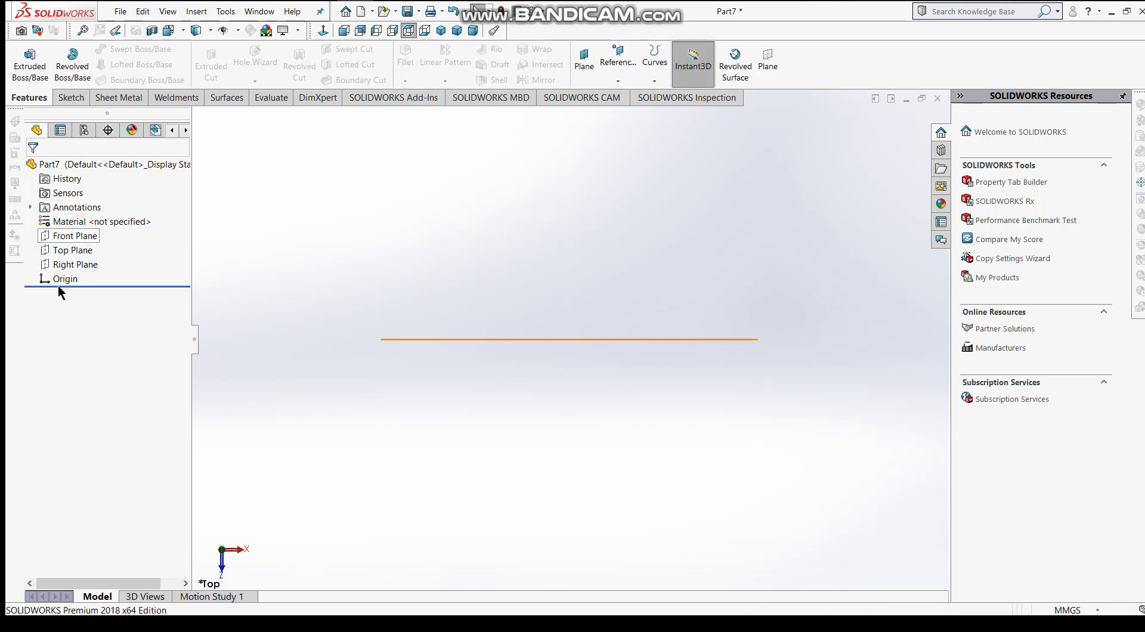
left_click(67, 250)
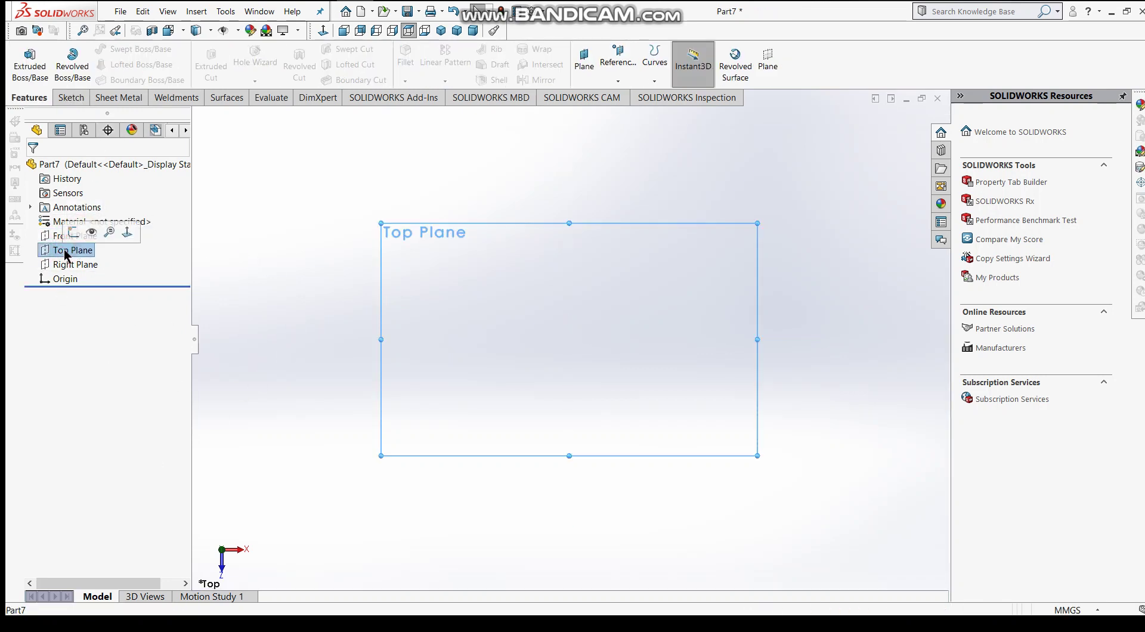
- Start a Top Plane sketch and draw a large and a small circle, both centred on the origin
left_click(78, 237)
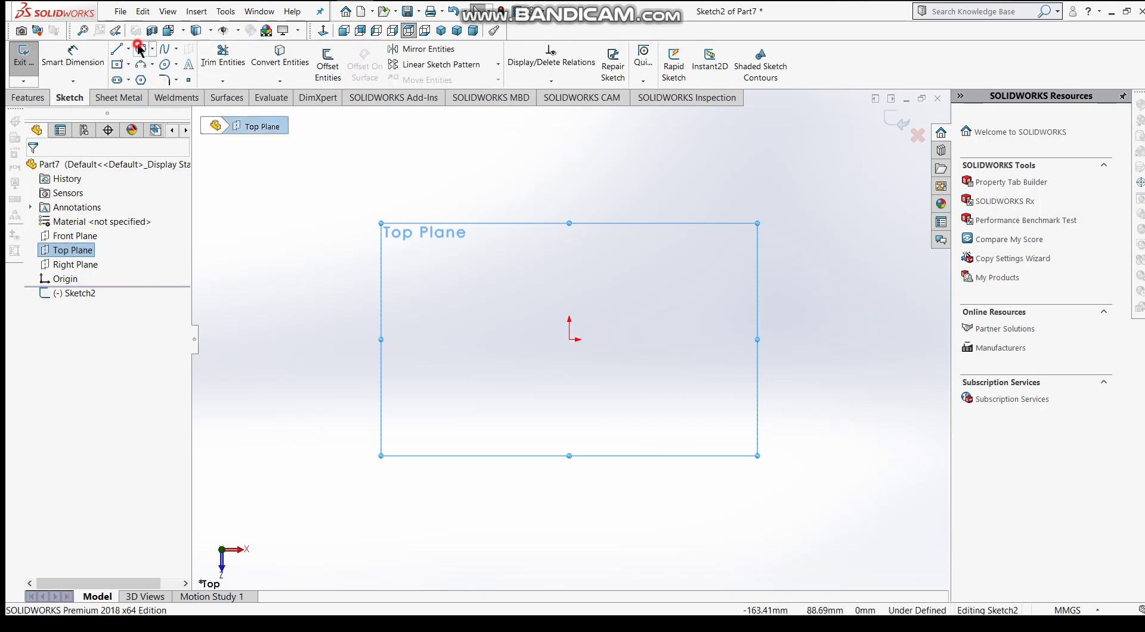
key("c")
left_click(569, 339)
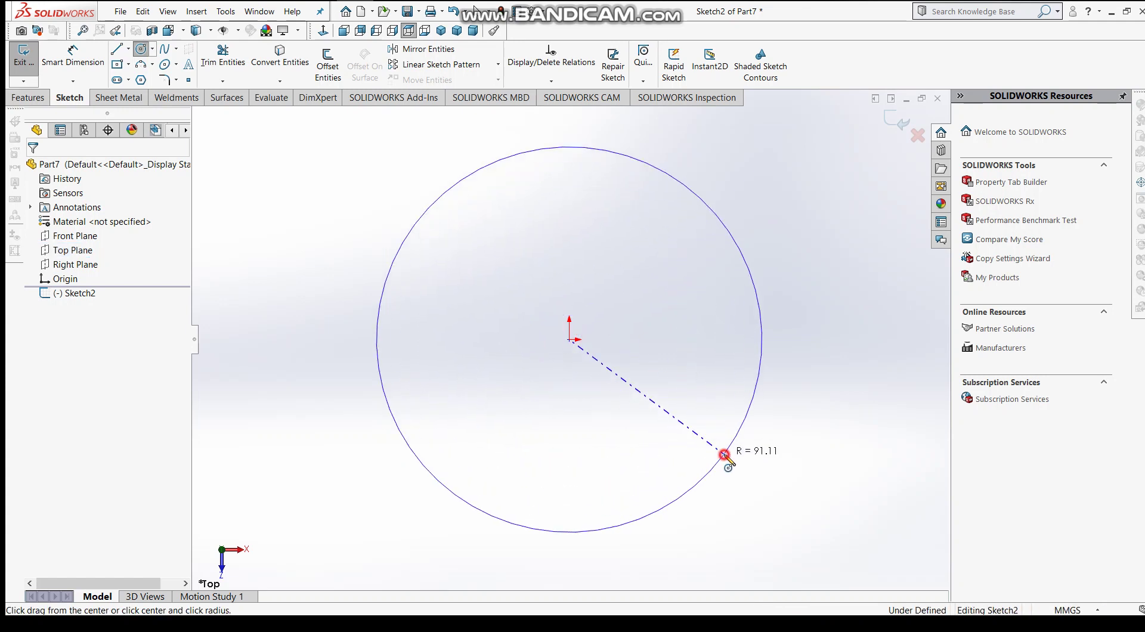
left_click(726, 456)
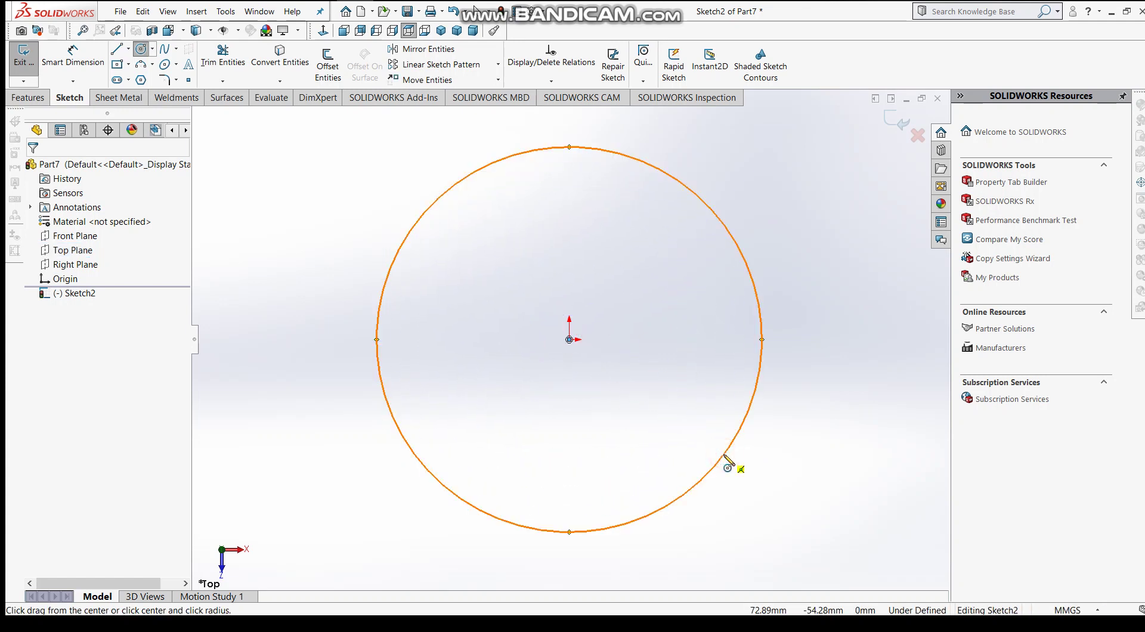
left_click(570, 339)
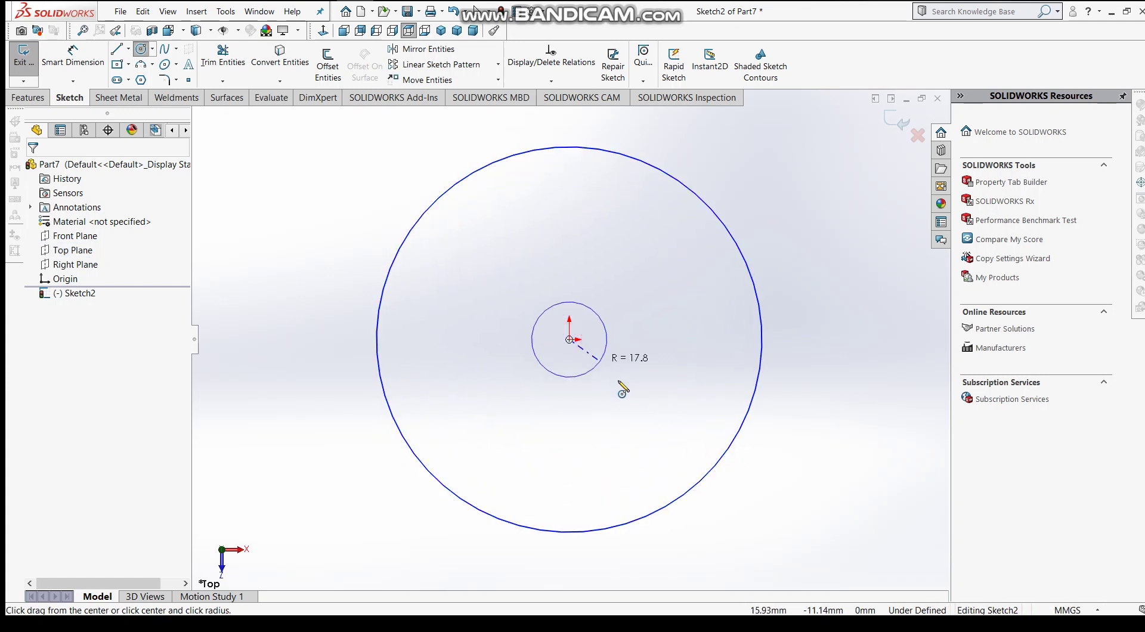
left_click(645, 416)
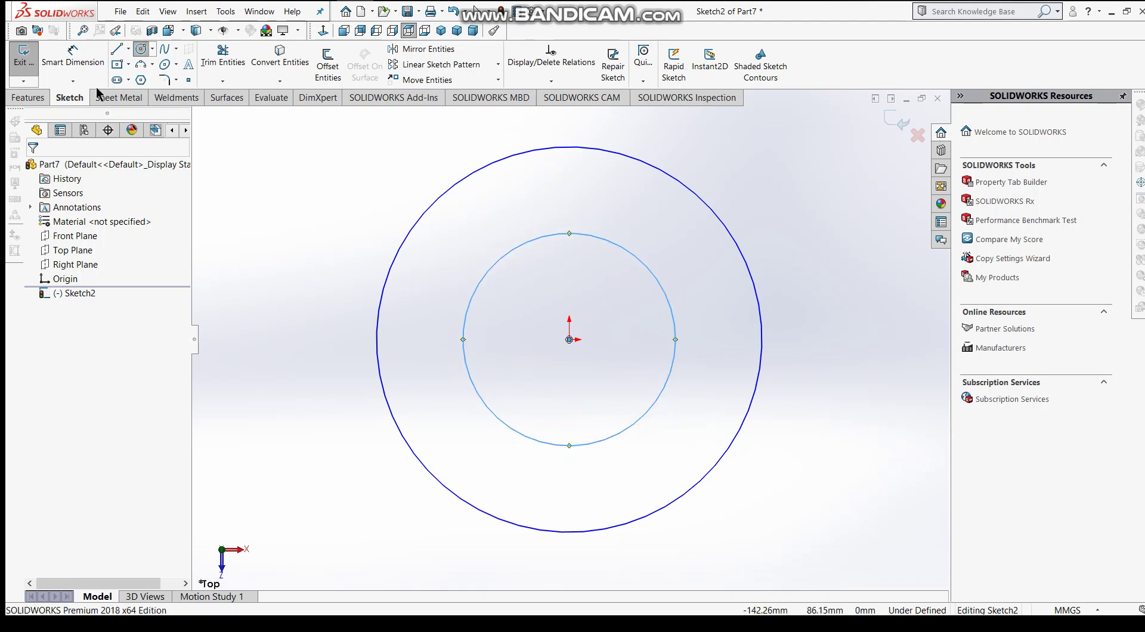
- Dimension the outer circle's diameter as 200 mm
left_click(73, 54)
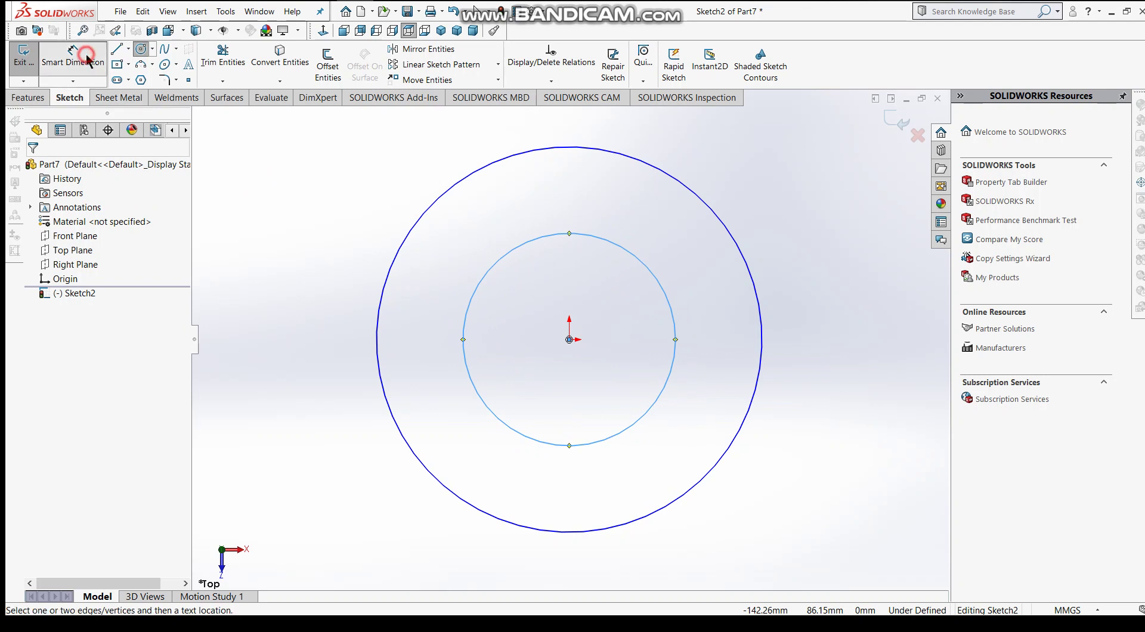
left_click(380, 349)
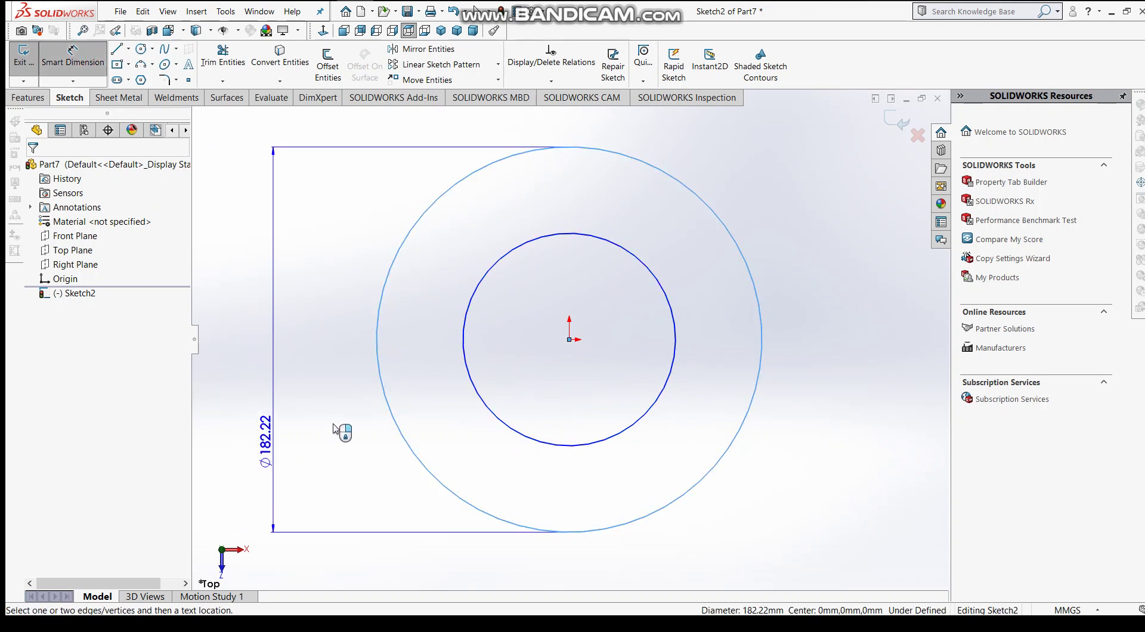
left_click(272, 452)
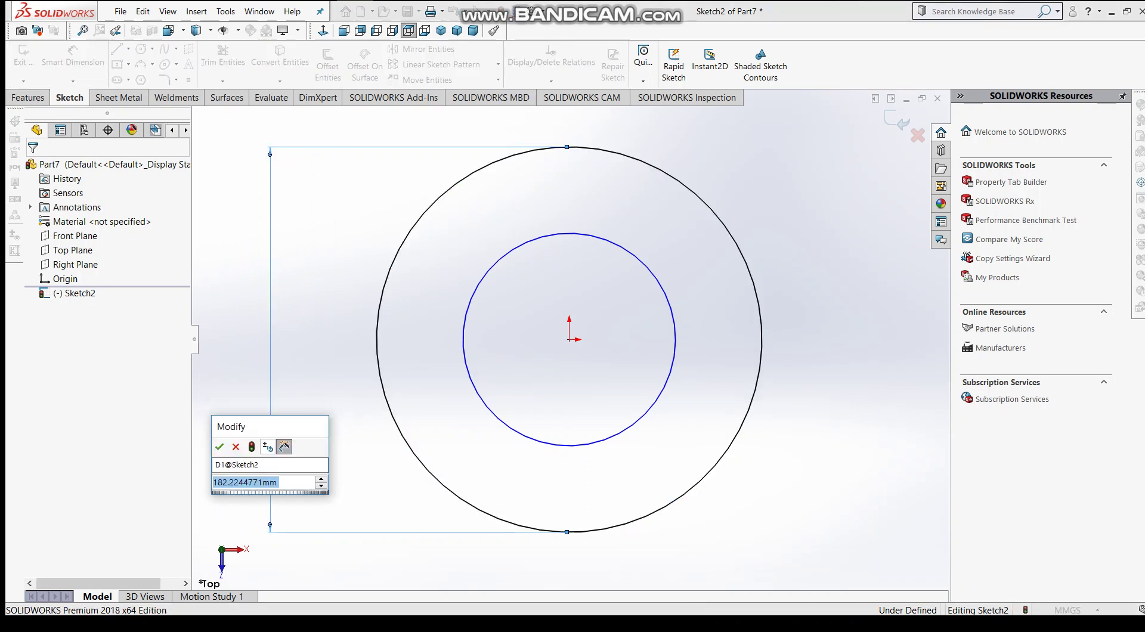
type("200")
key("Return")
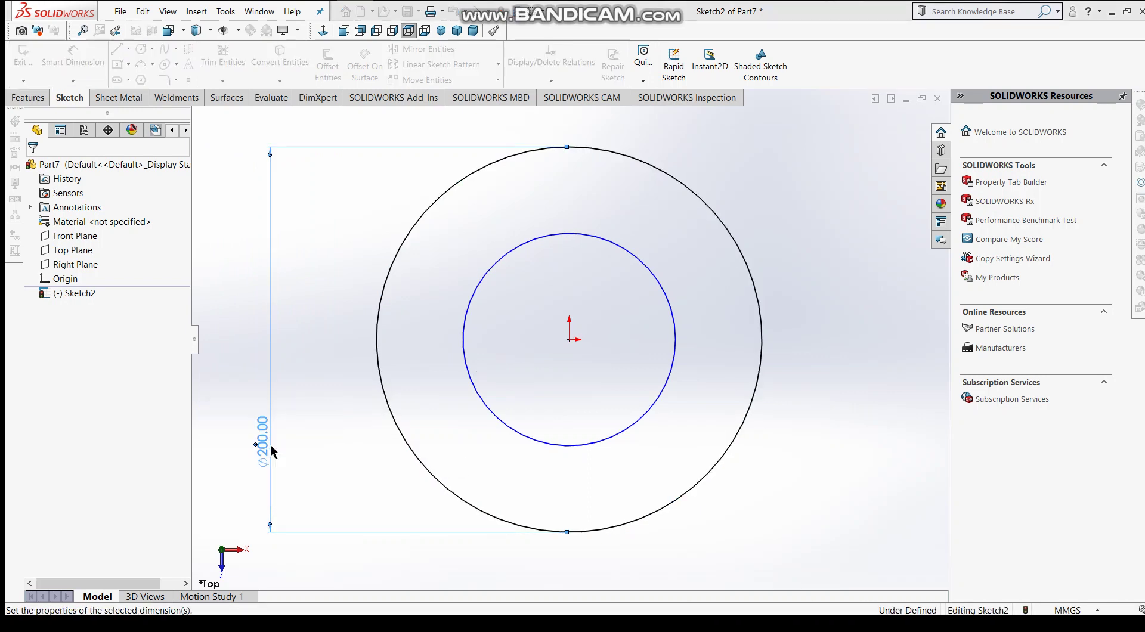
- Dimension the inner circle and change its diameter from 45 mm to 60 mm
left_click(545, 448)
left_click(310, 510)
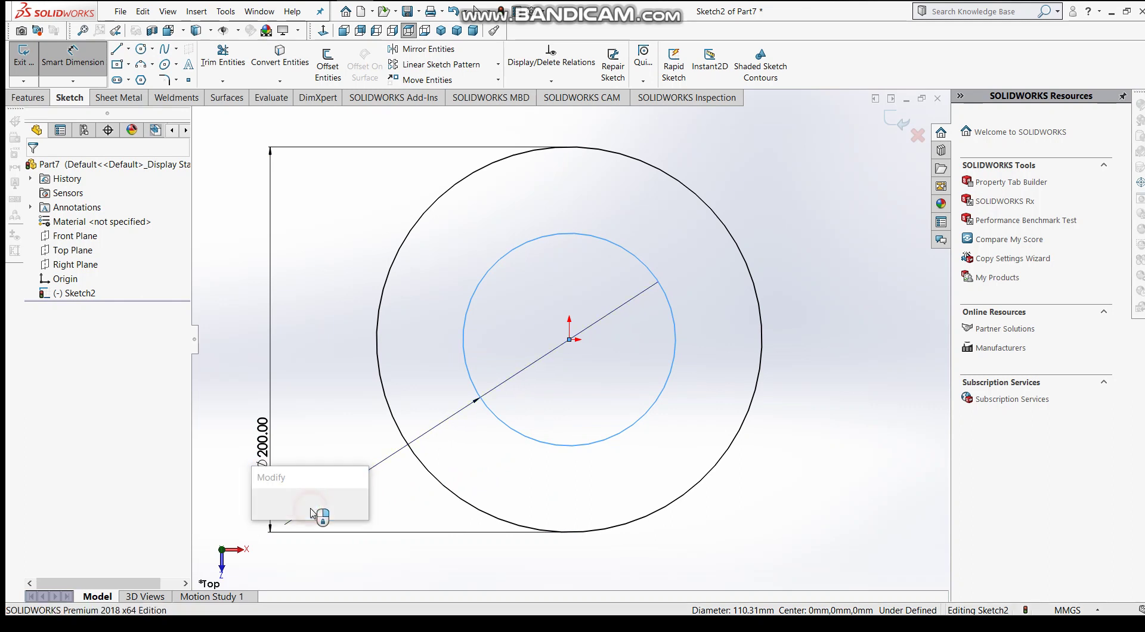
type("=")
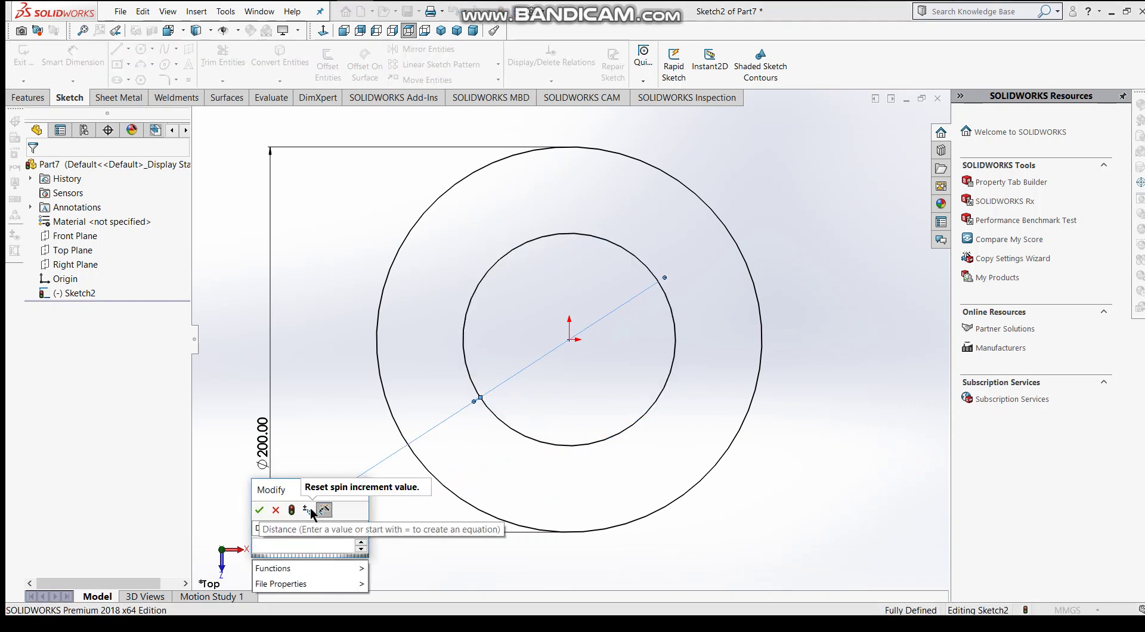
key("Escape")
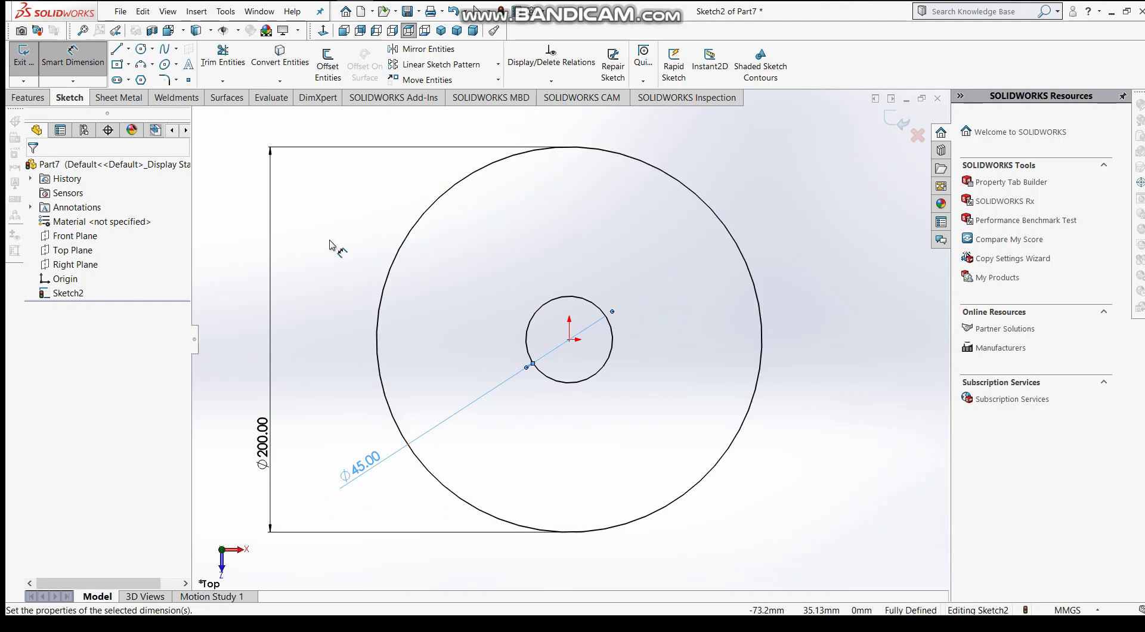
double_click(361, 465)
type("60")
key("Return")
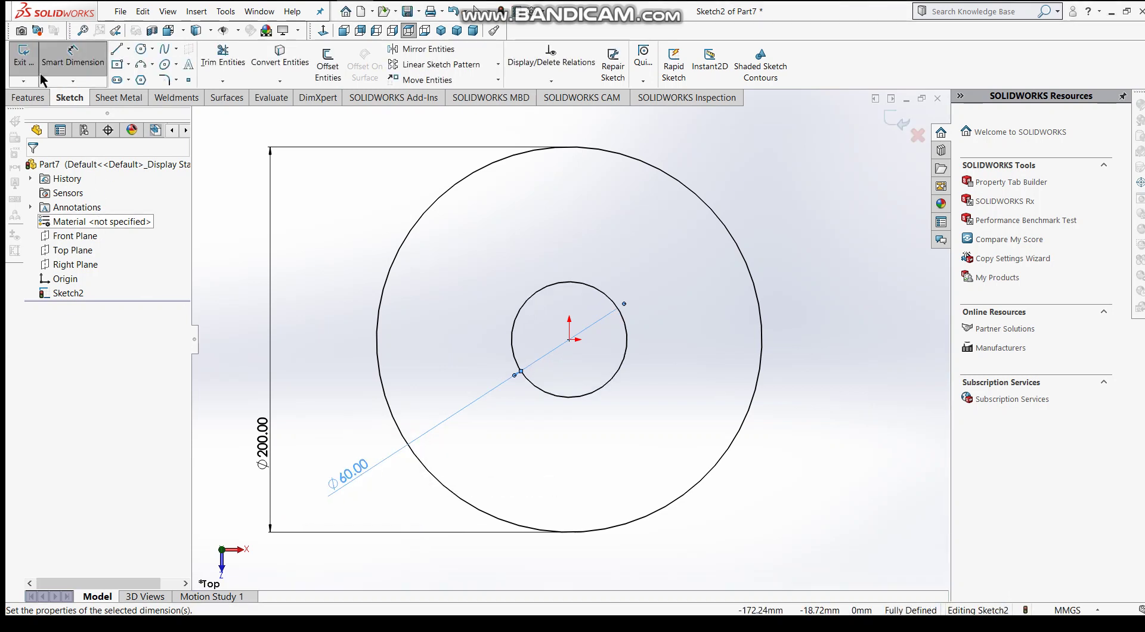
- Draw two lines from the outer circle's top down to a shared vertex, forming a V
left_click(73, 62)
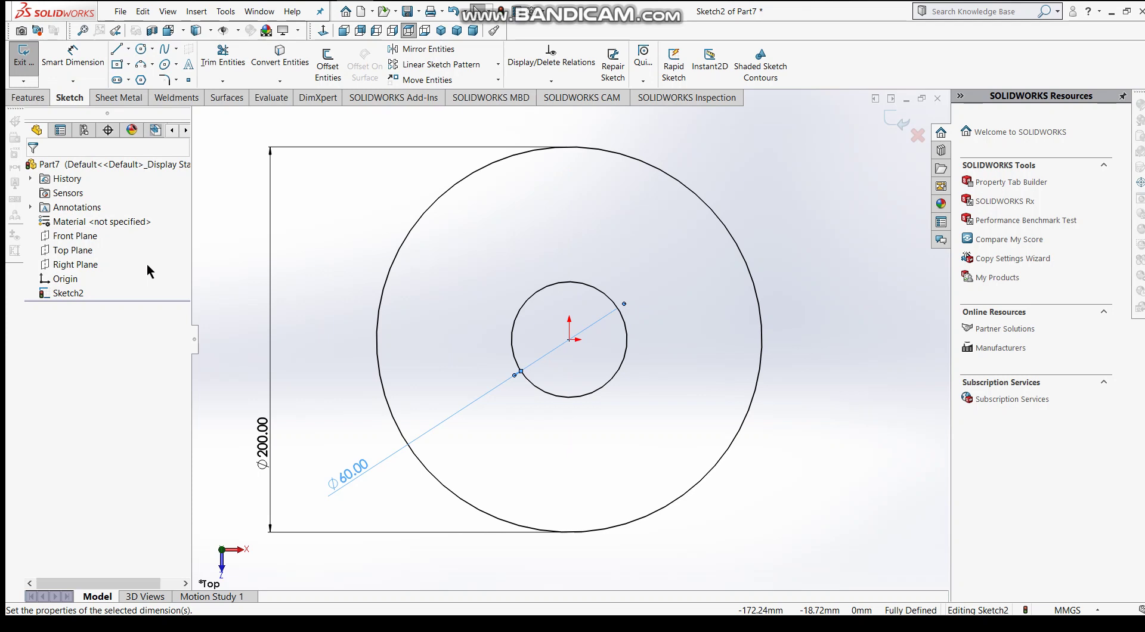
left_click(117, 49)
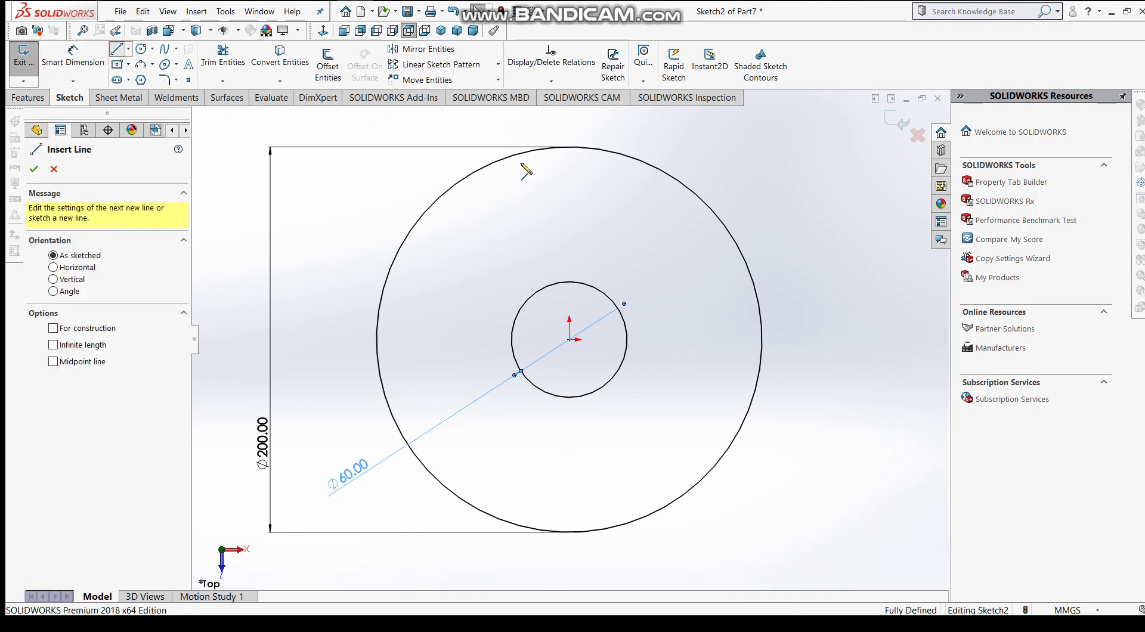
left_click(556, 165)
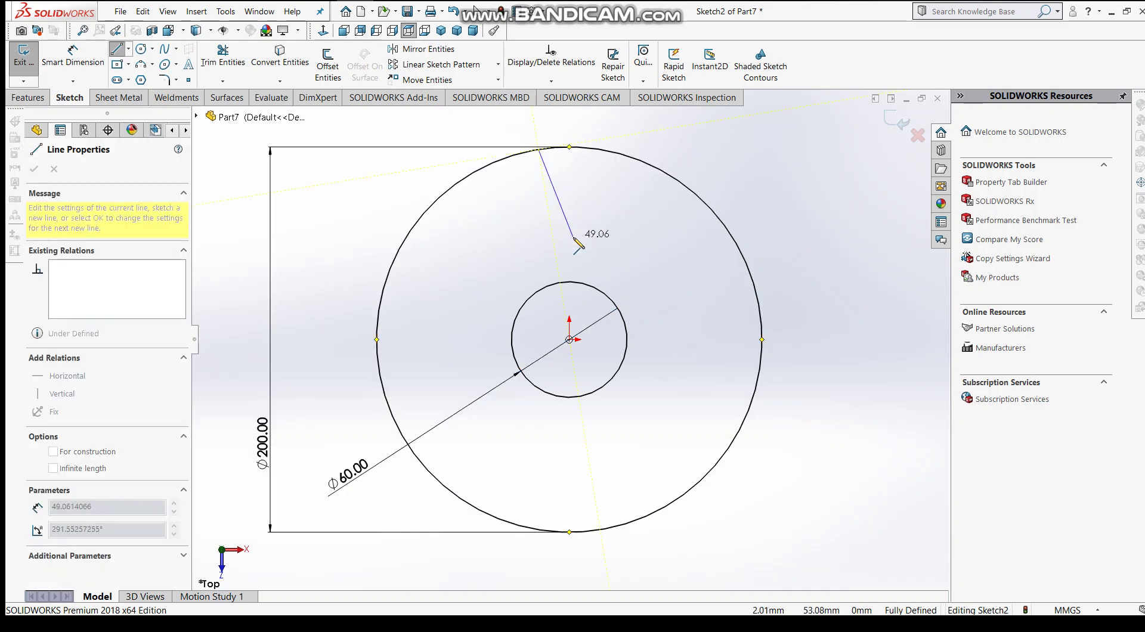
left_click(569, 237)
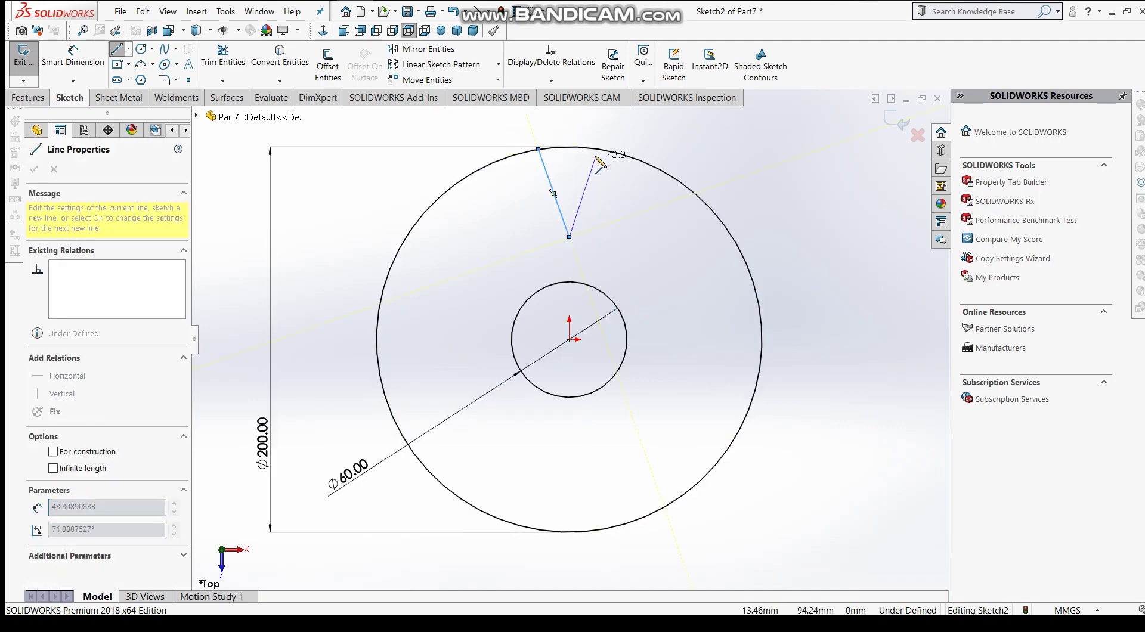
left_click(597, 149)
key("Escape")
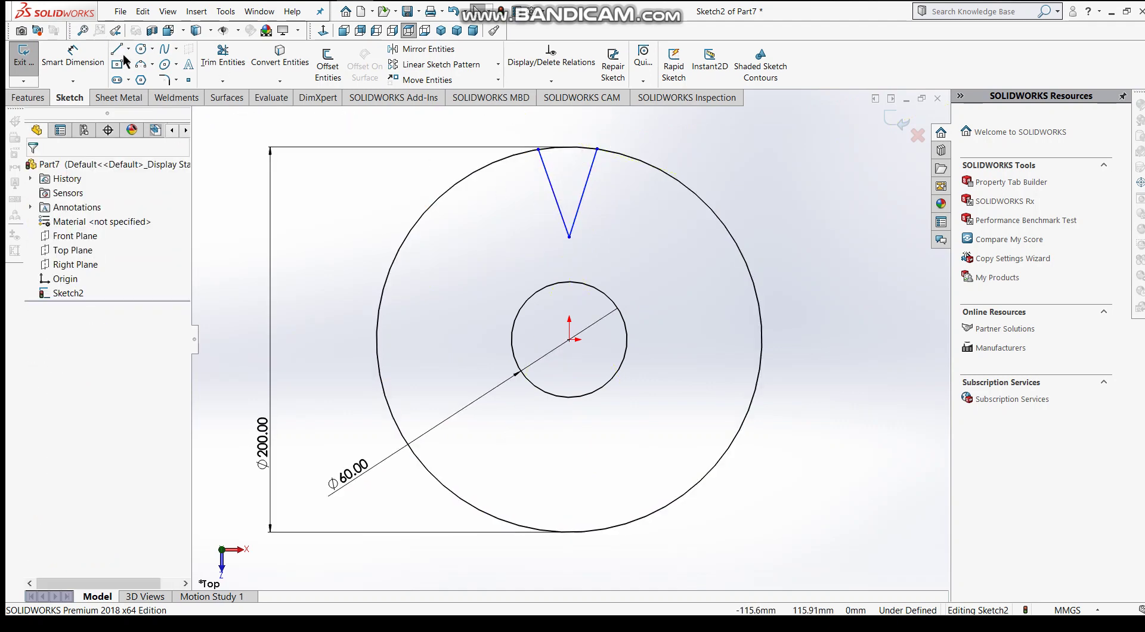
- Draw a vertical construction centreline from above the V down past the bottom of the disc
left_click(118, 50)
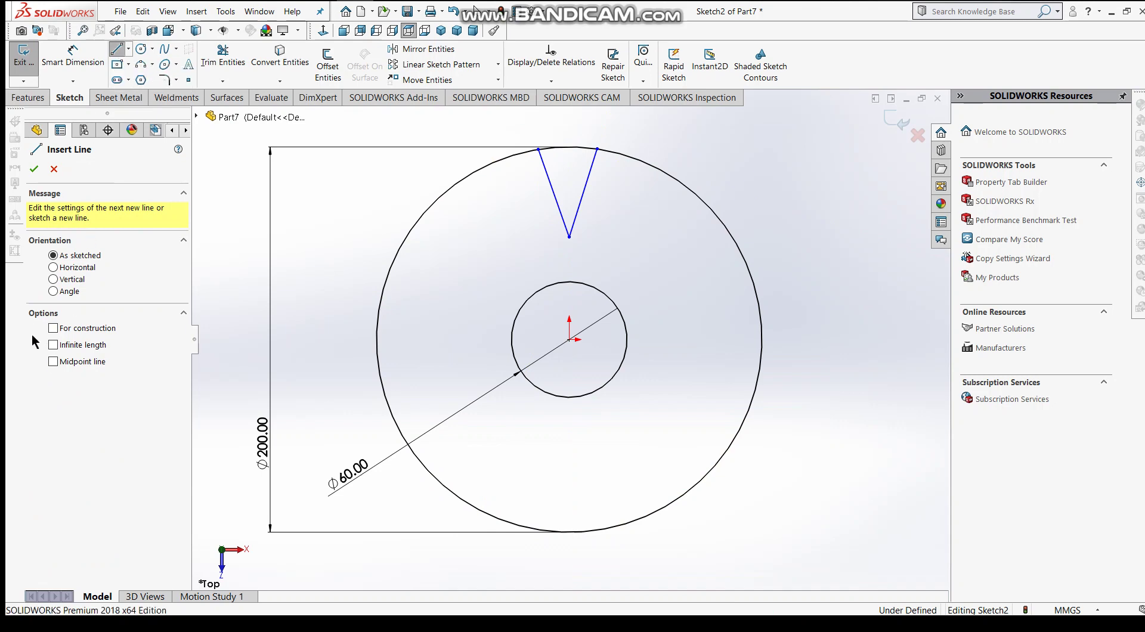
left_click(53, 329)
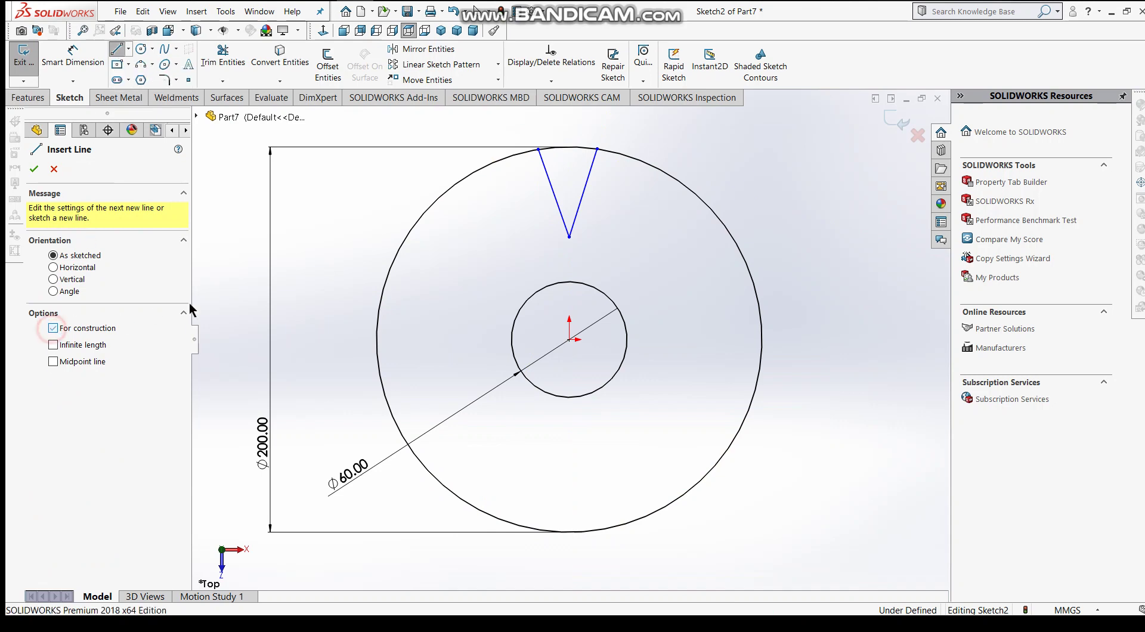
left_click(573, 131)
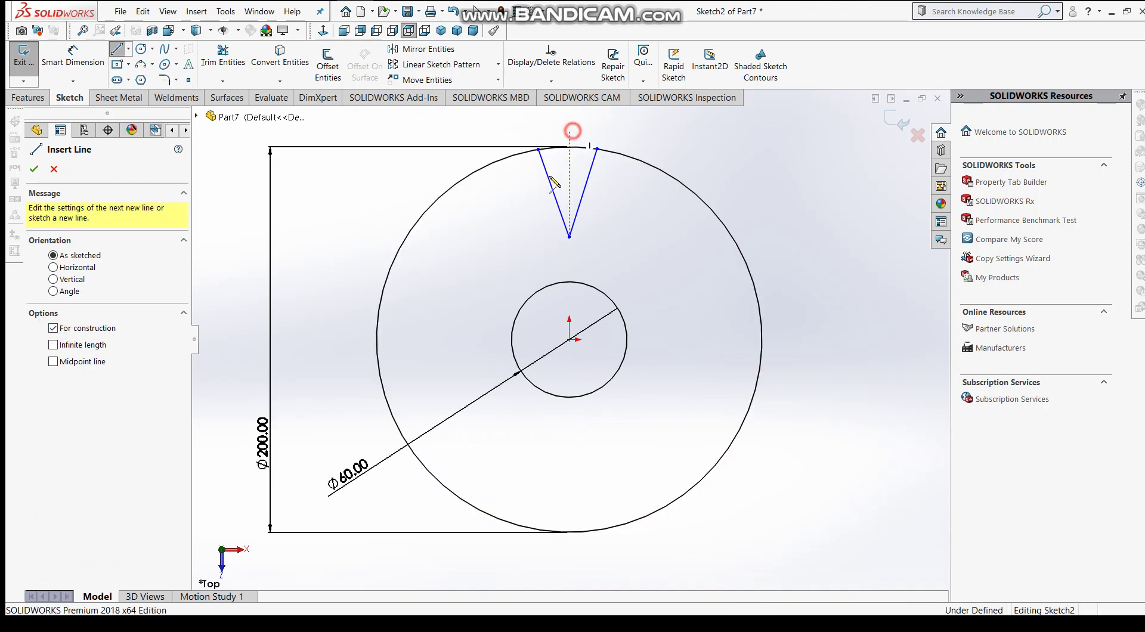
left_click(570, 570)
key("Escape")
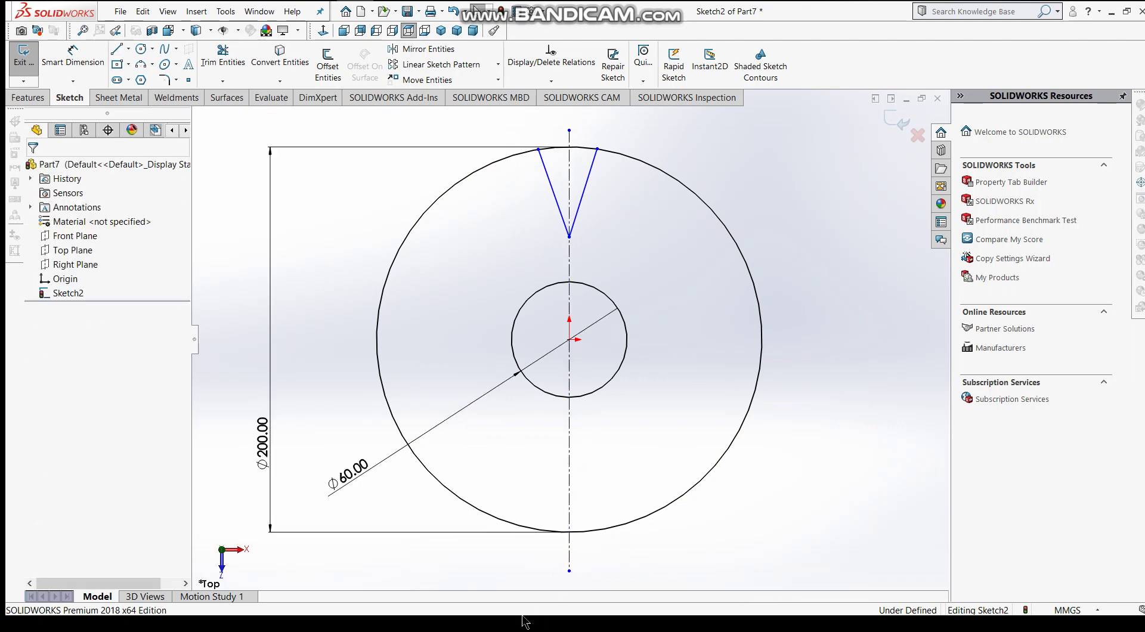
left_click(550, 183)
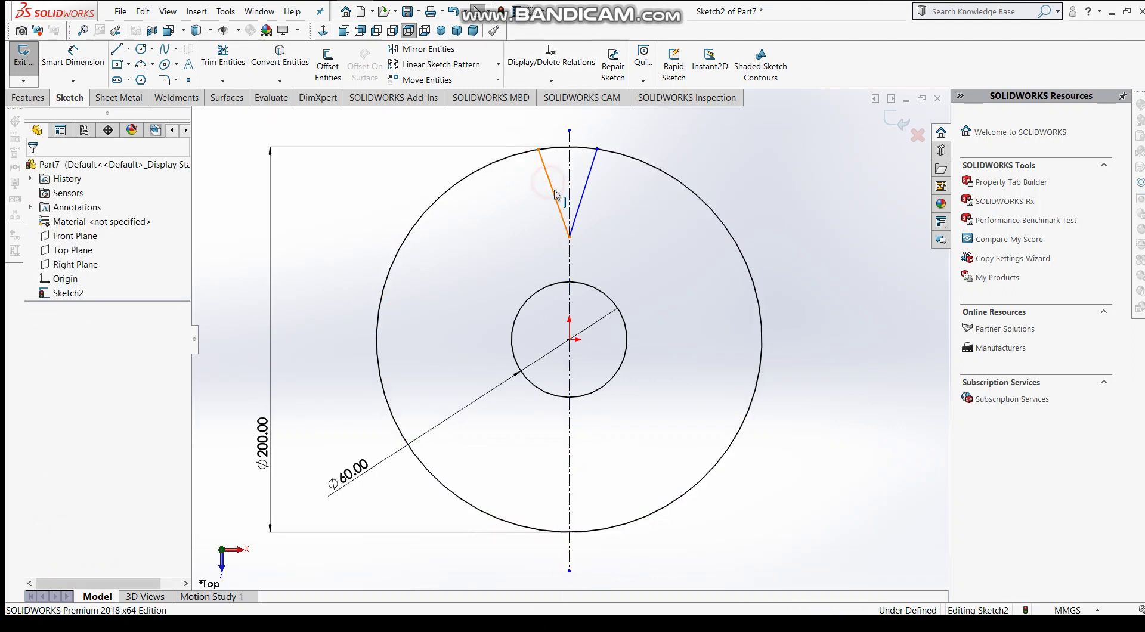
left_click(586, 183, "ctrl")
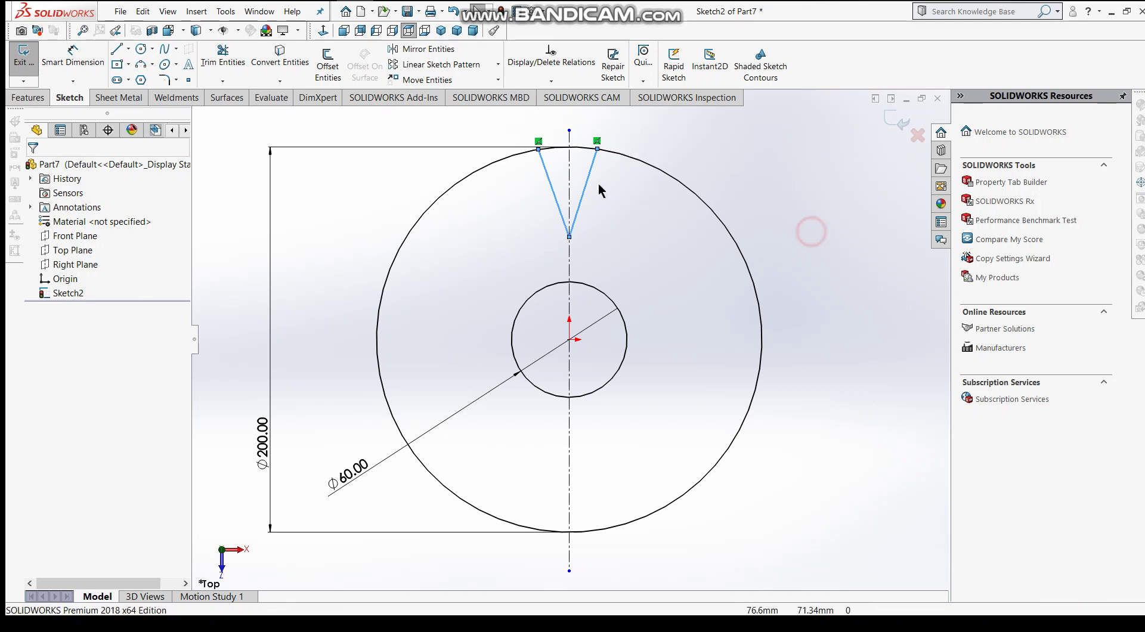
key("Escape")
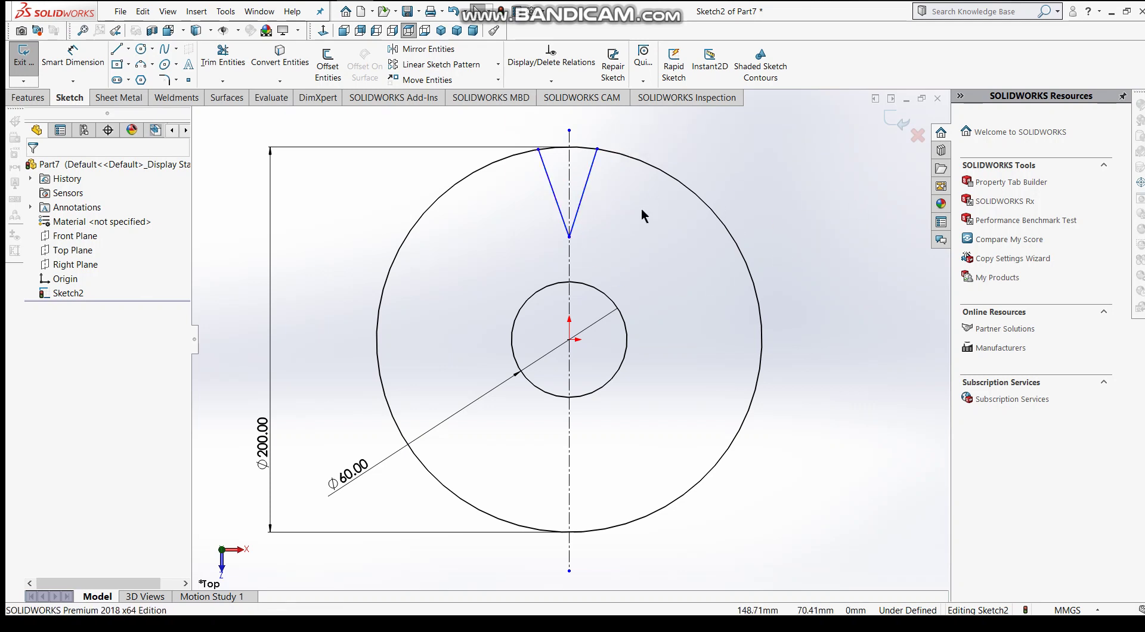
- Make the V's bottom vertex vertical with the sketch origin
left_click(571, 238)
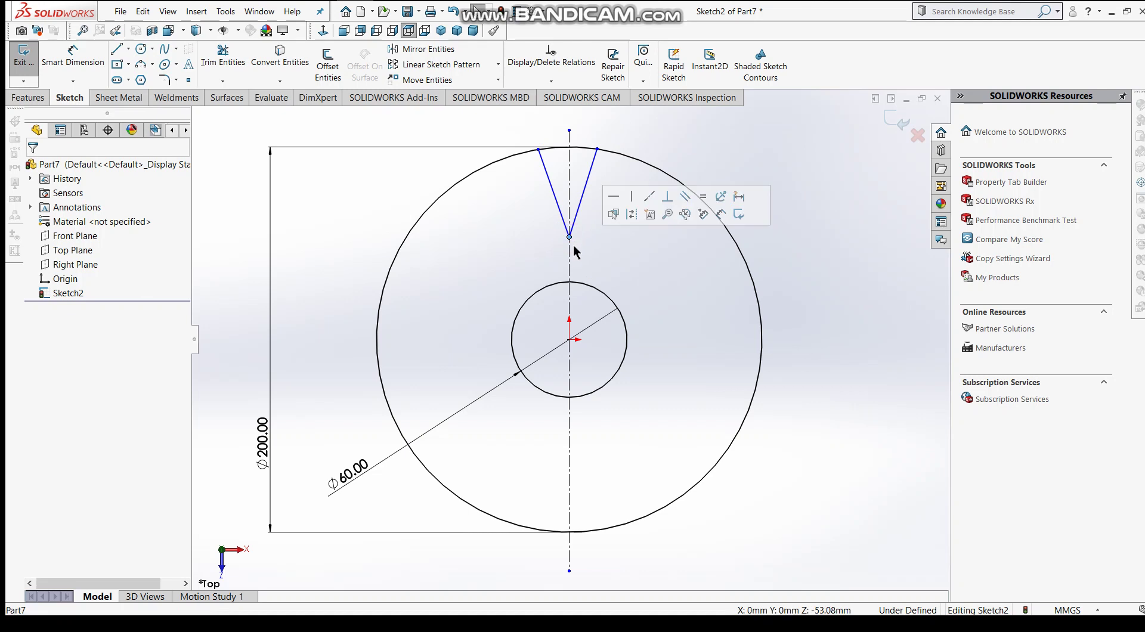
left_click(570, 341, "ctrl")
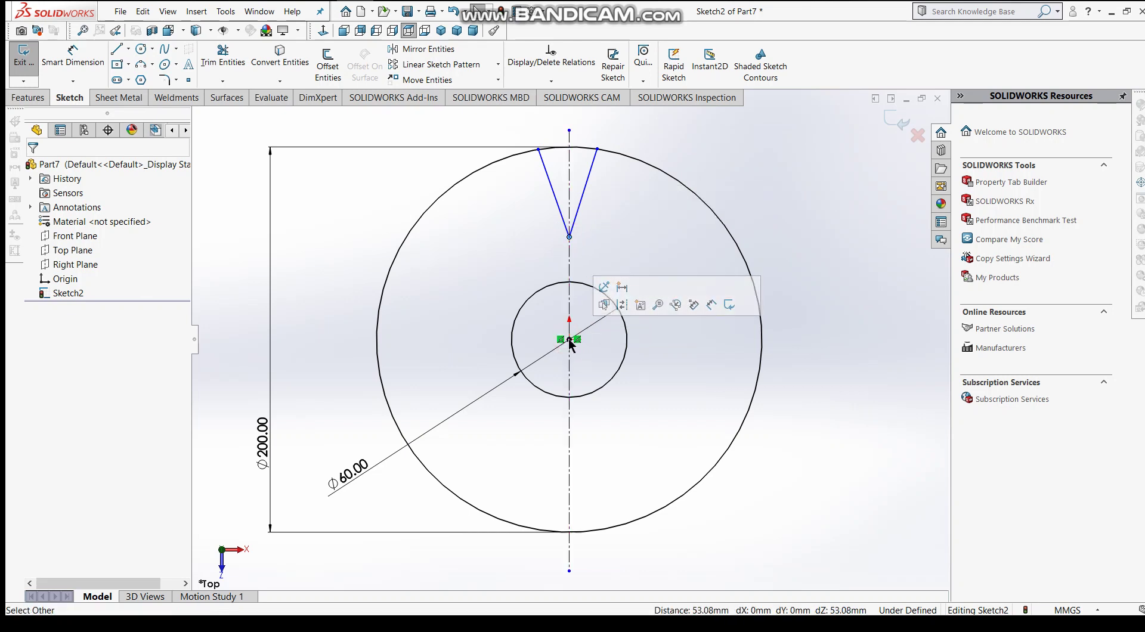
left_click(868, 464)
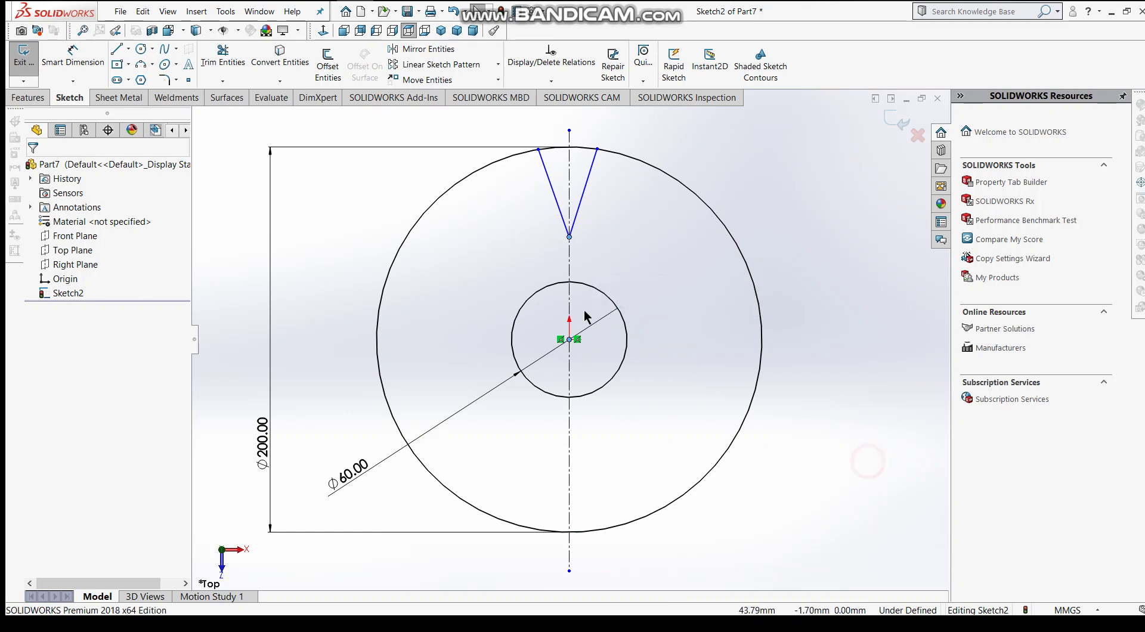
left_click(569, 238)
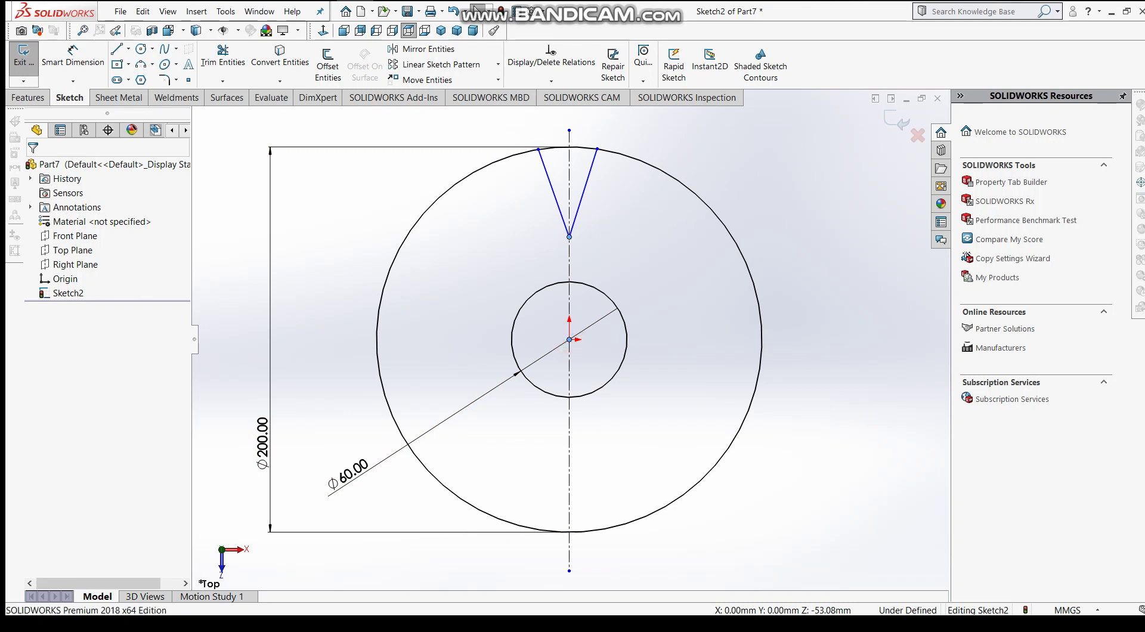
left_click(569, 340, "ctrl")
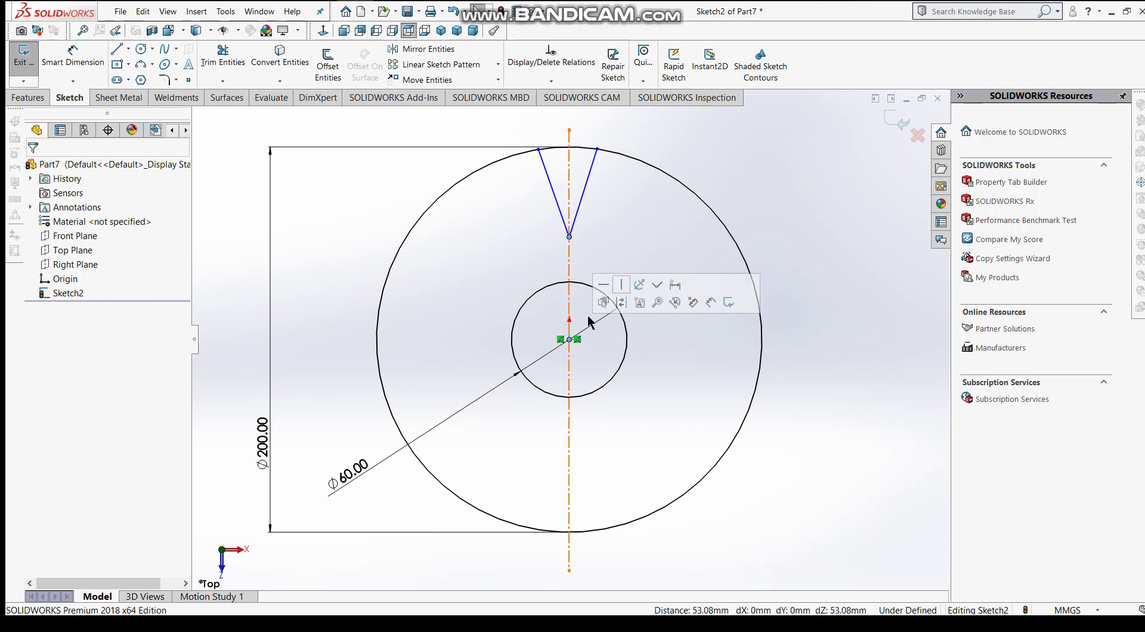
left_click(621, 288)
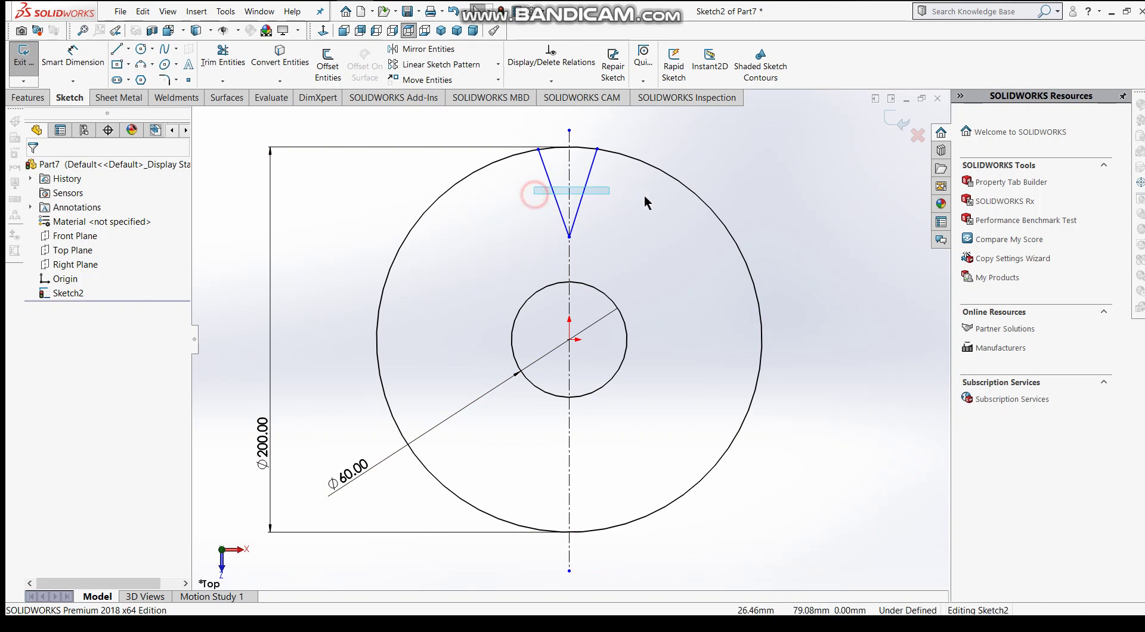
- Make the two V lines symmetric about the vertical centreline
left_click_drag(636, 202, 499, 200)
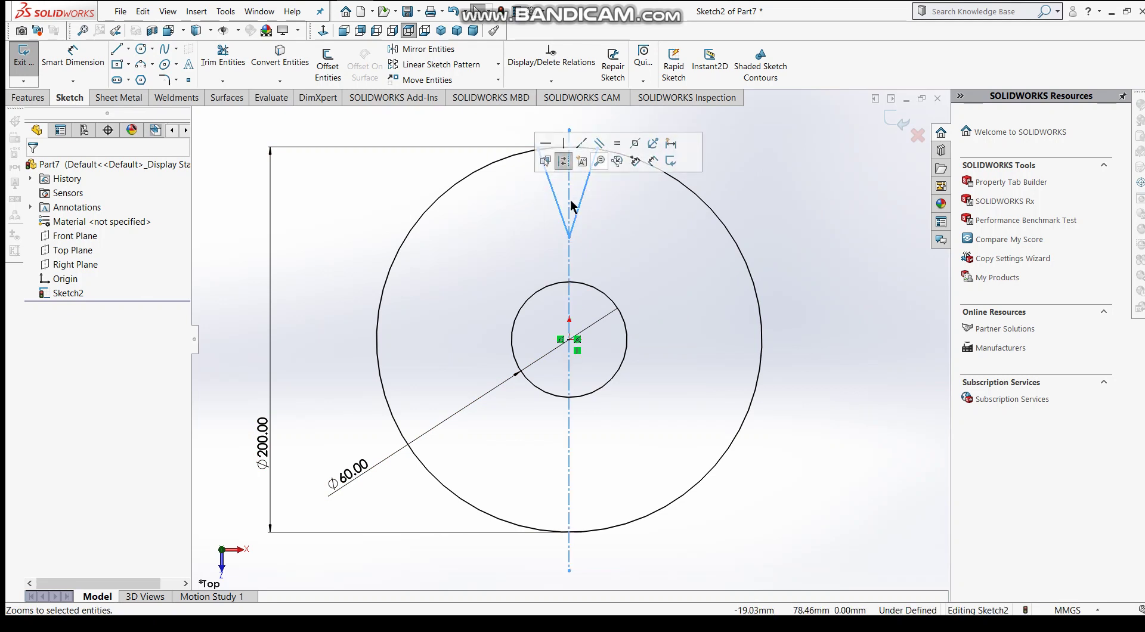
left_click(633, 144)
left_click(637, 145)
- Add a 30° angle dimension between the two V-notch lines
left_click(764, 177)
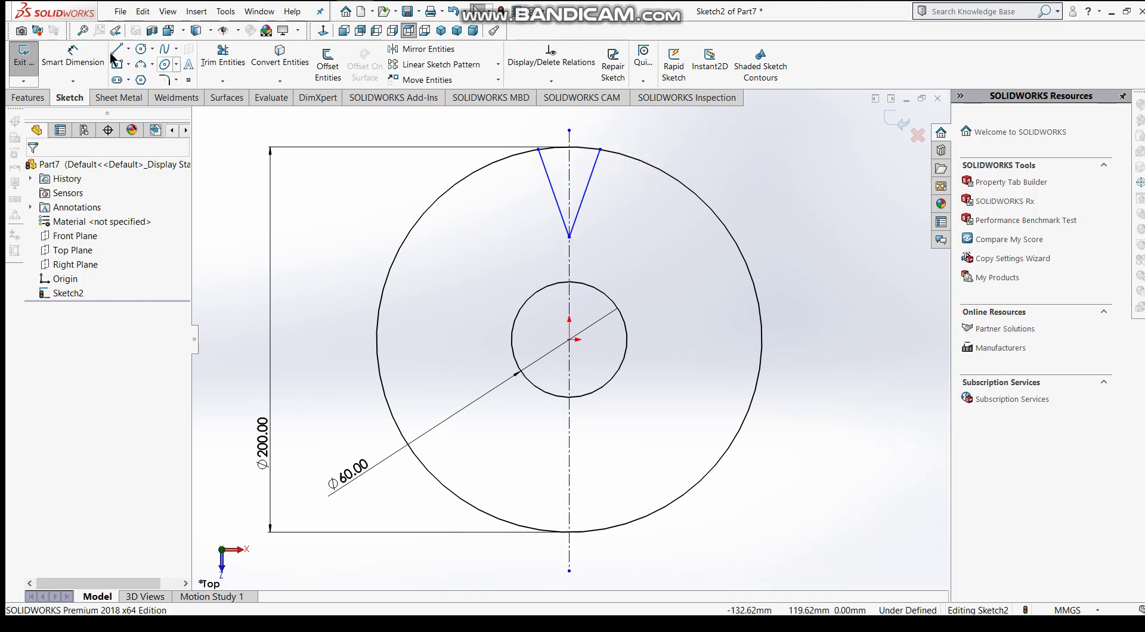
left_click(46, 59)
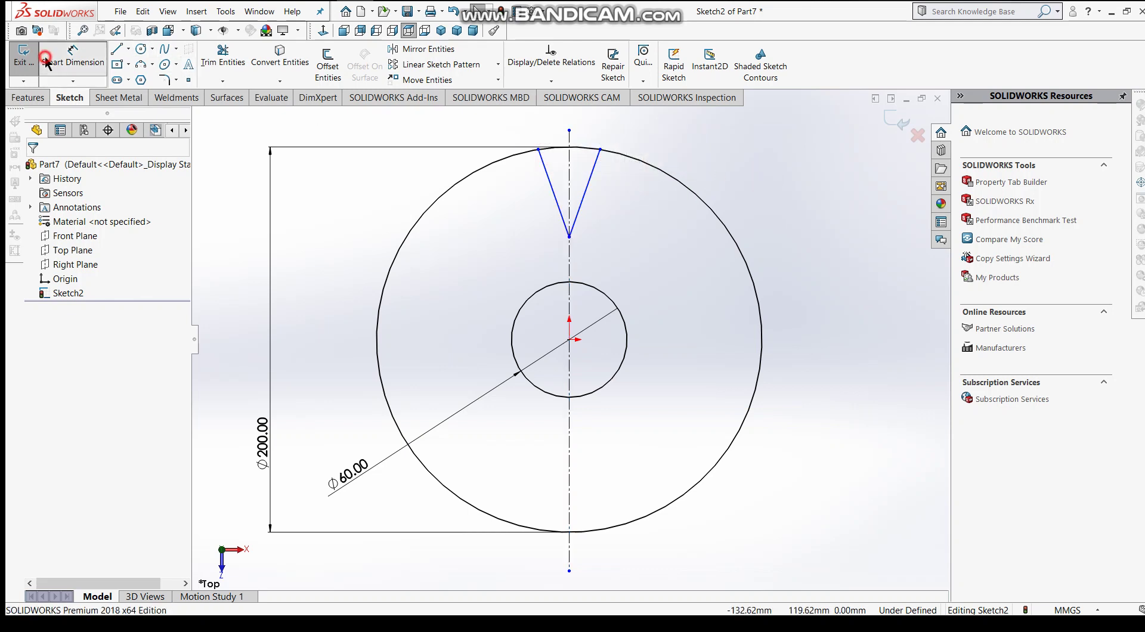
left_click(556, 201)
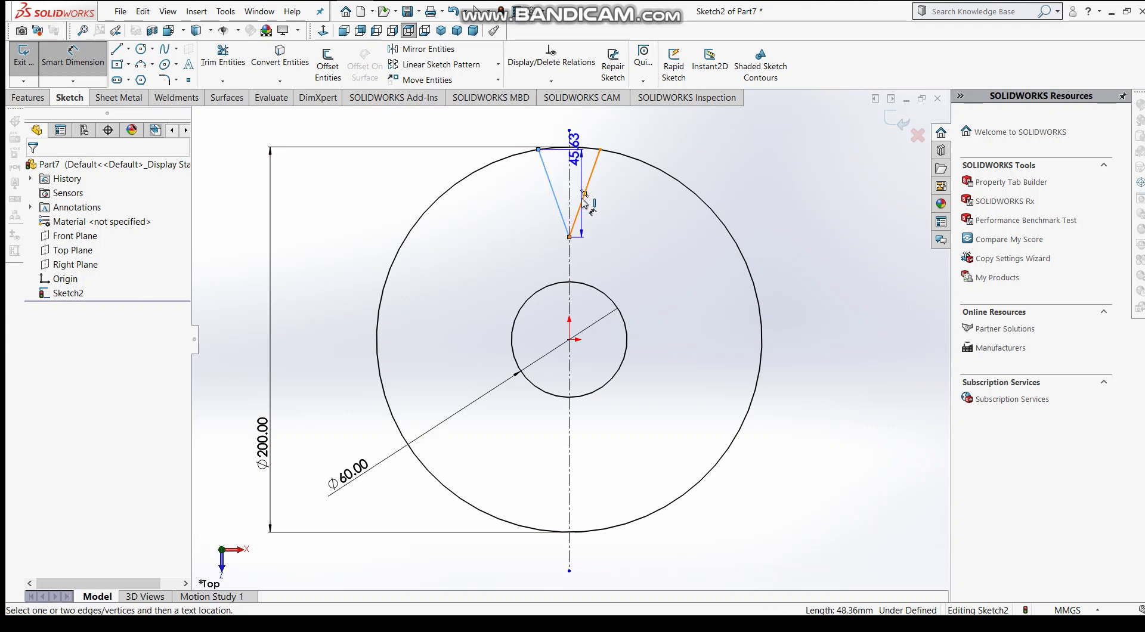
left_click(584, 196)
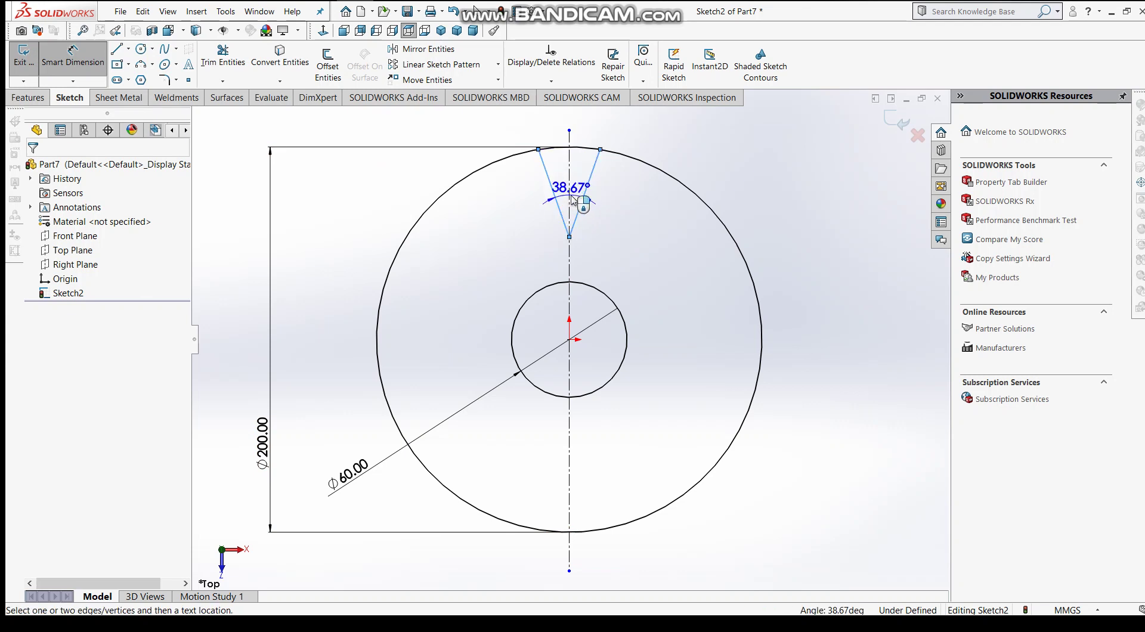
left_click(571, 198)
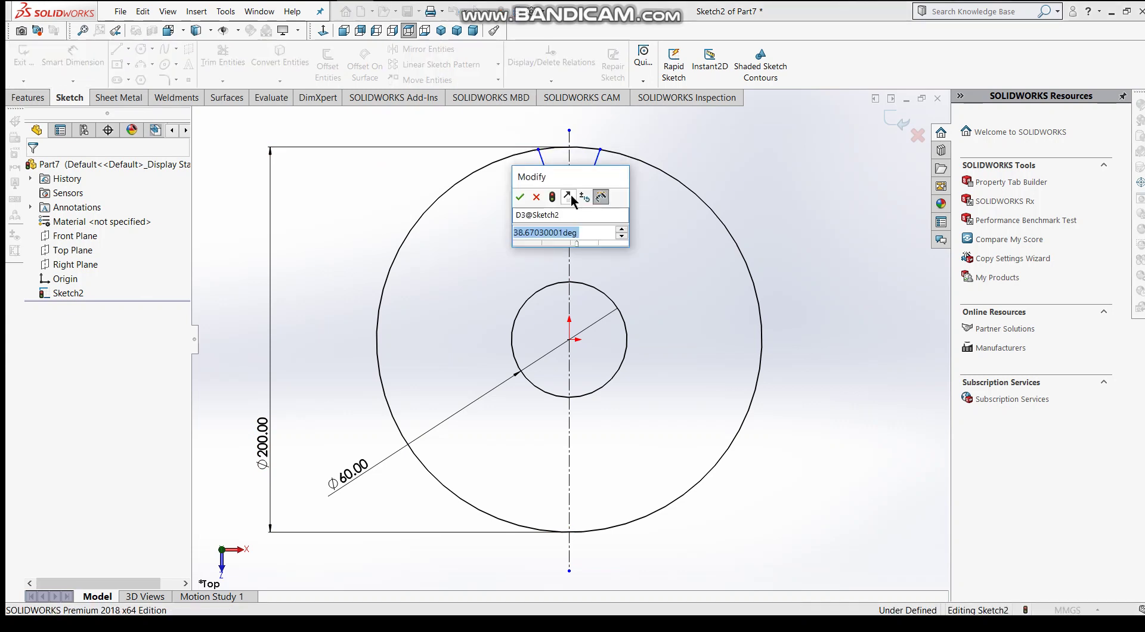
key("BackSpace")
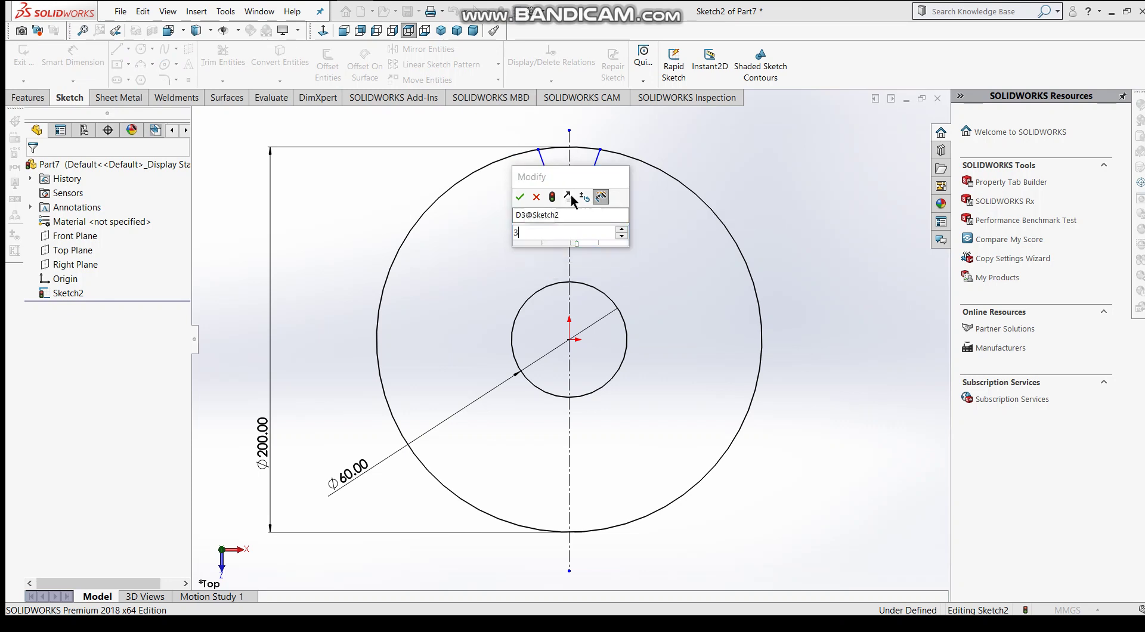
key("Escape")
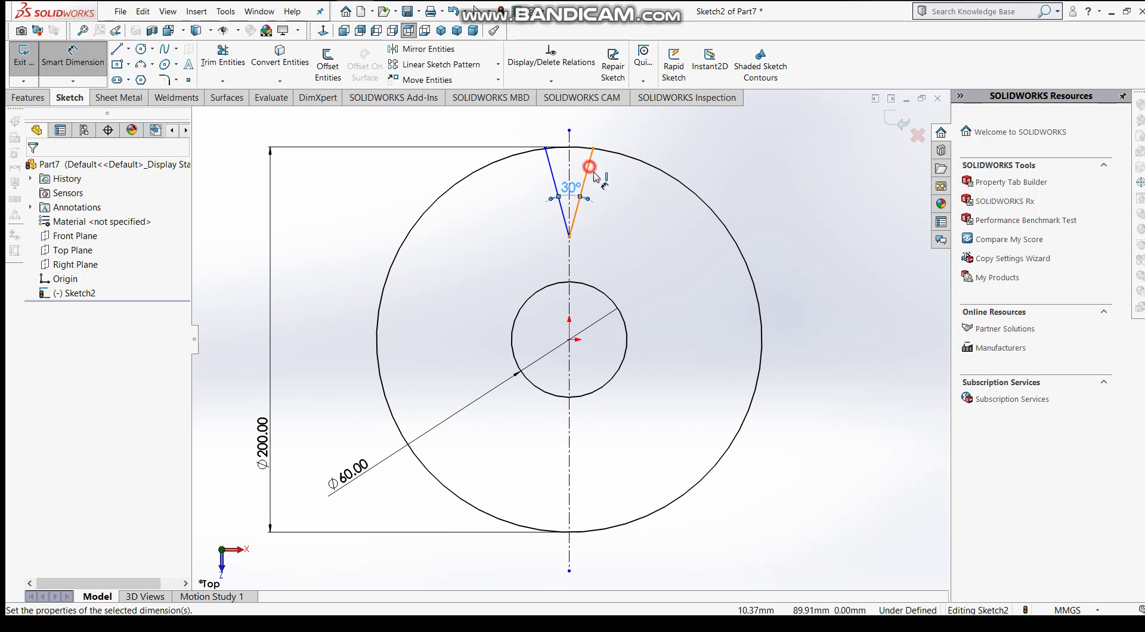
left_click(584, 179)
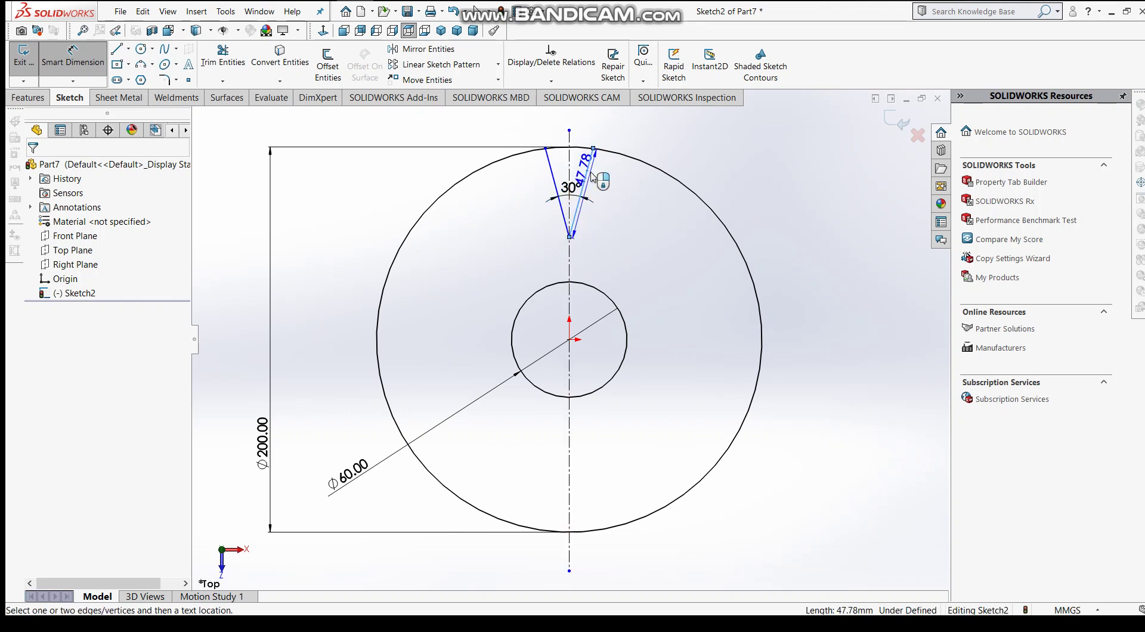
key("Escape")
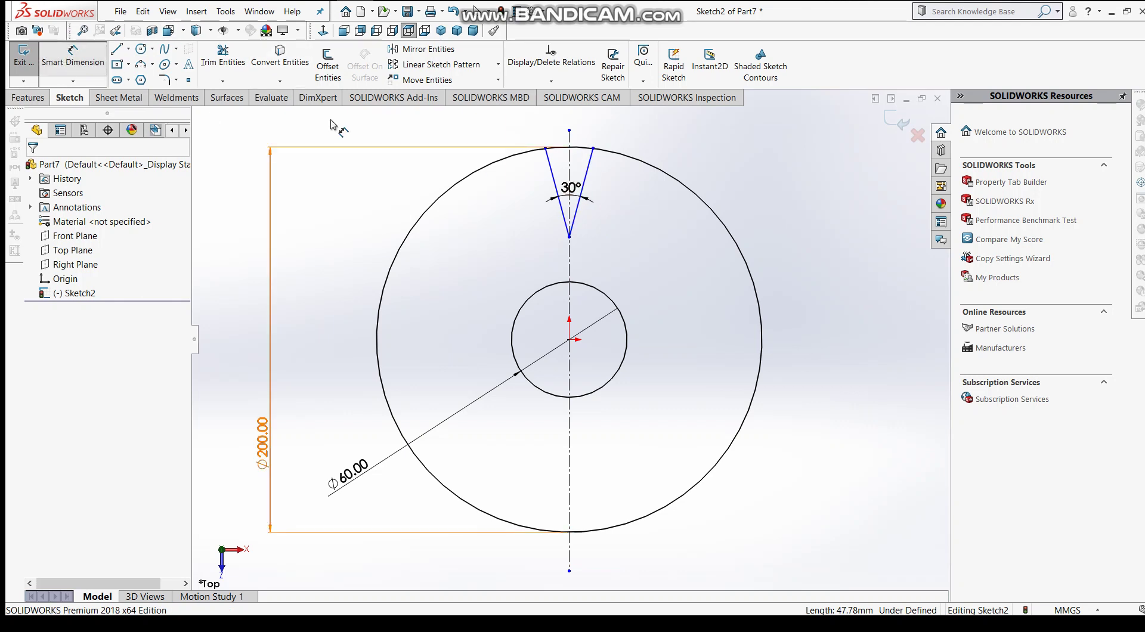
- Dimension the V-notch tip 55 mm vertically above the origin, replacing 53.08
left_click(570, 237)
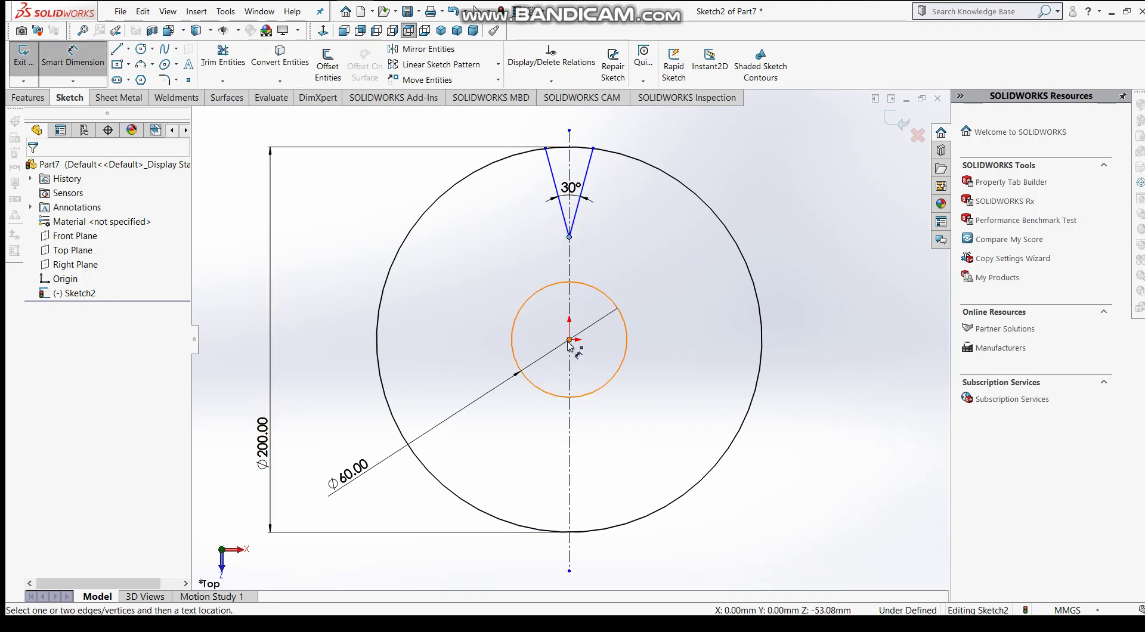
left_click(569, 340)
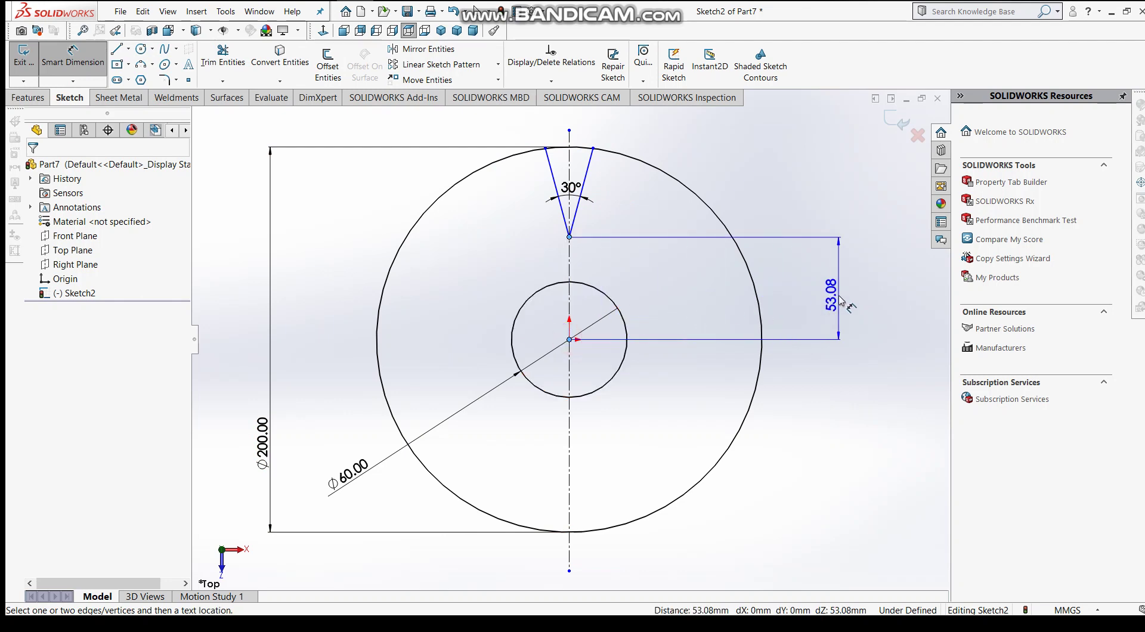
left_click(839, 295)
key("BackSpace")
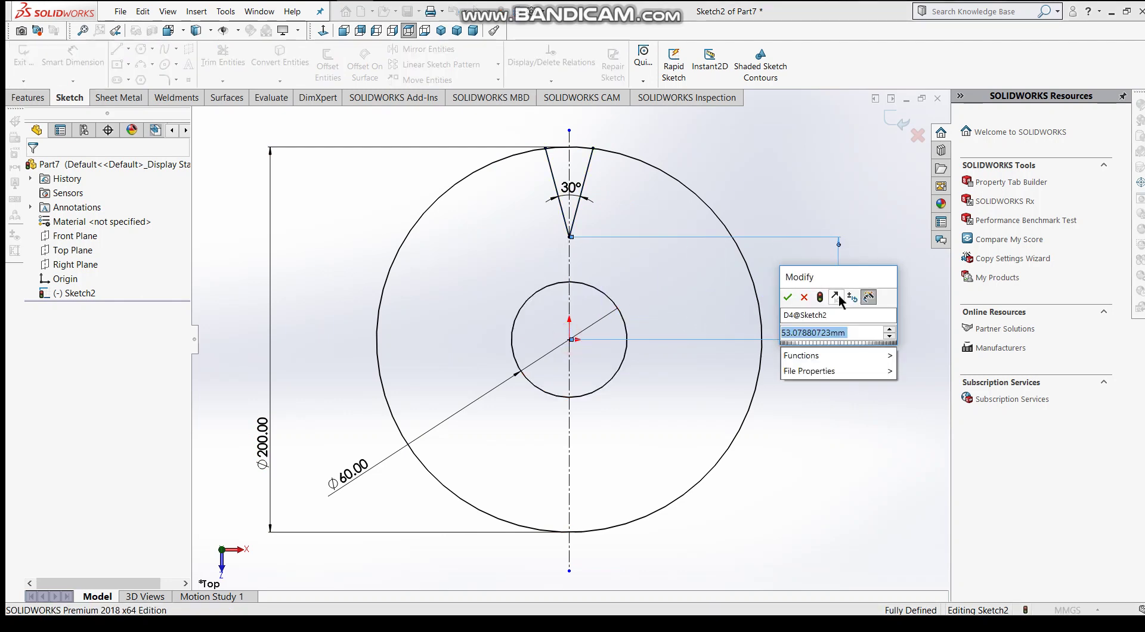
type("55")
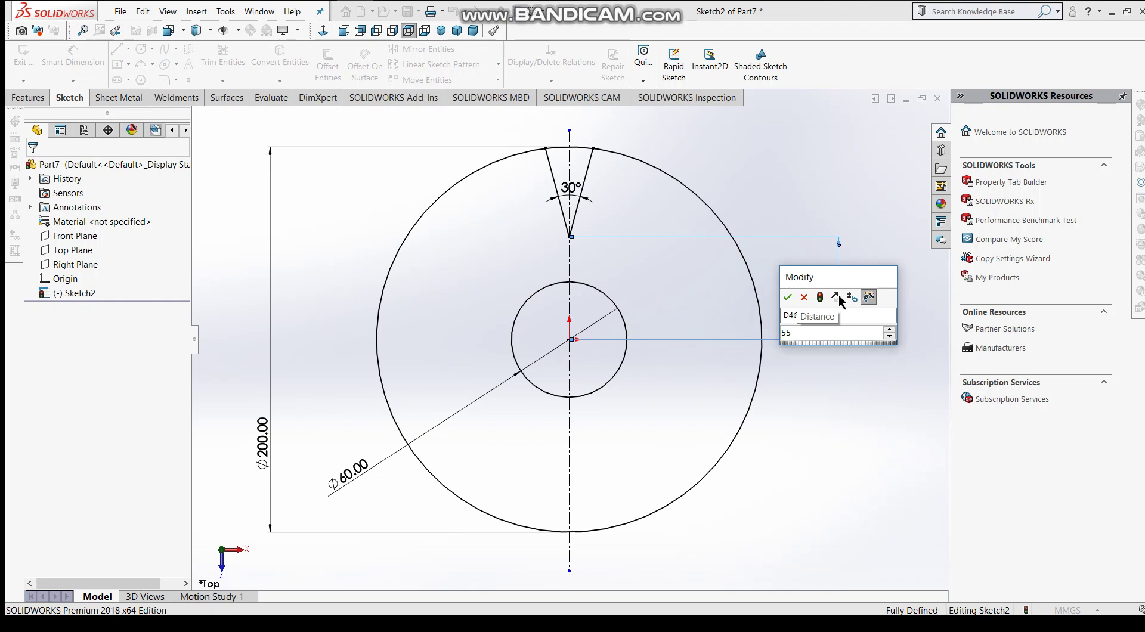
key("Return")
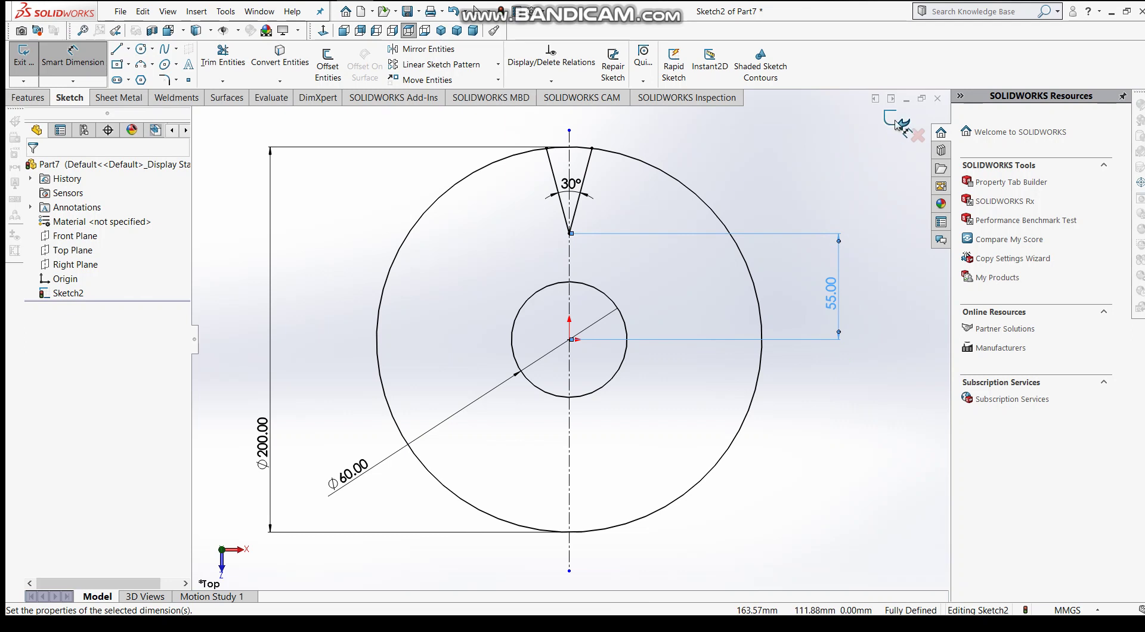
- Exit the sketch and select the ring halves, both wedges and both centre-circle halves for extrusion
left_click(896, 122)
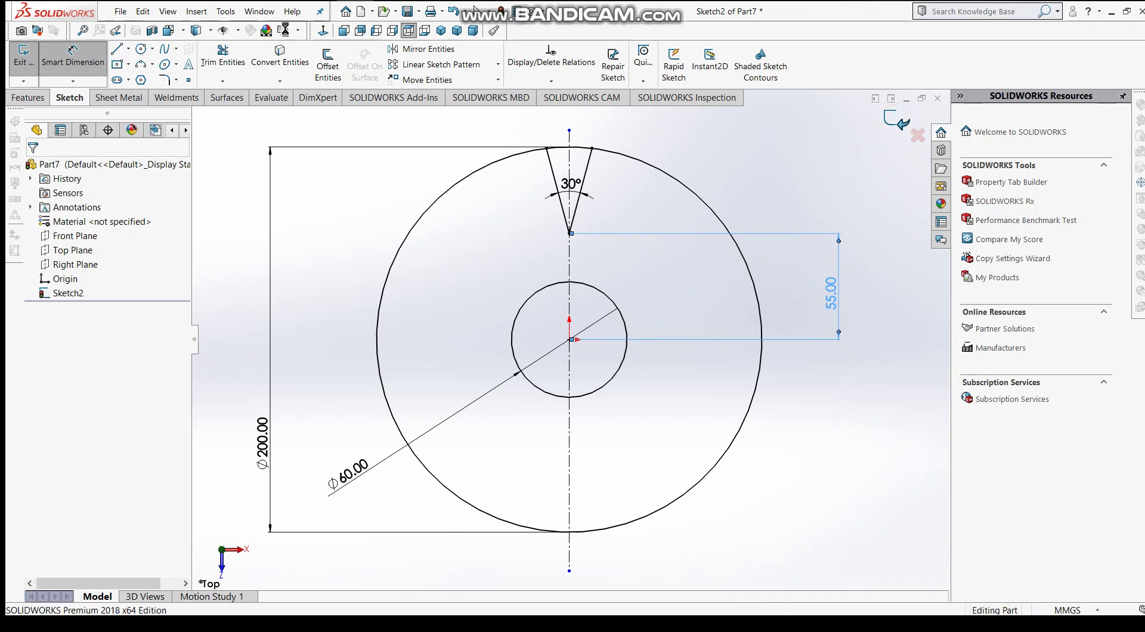
left_click(28, 67)
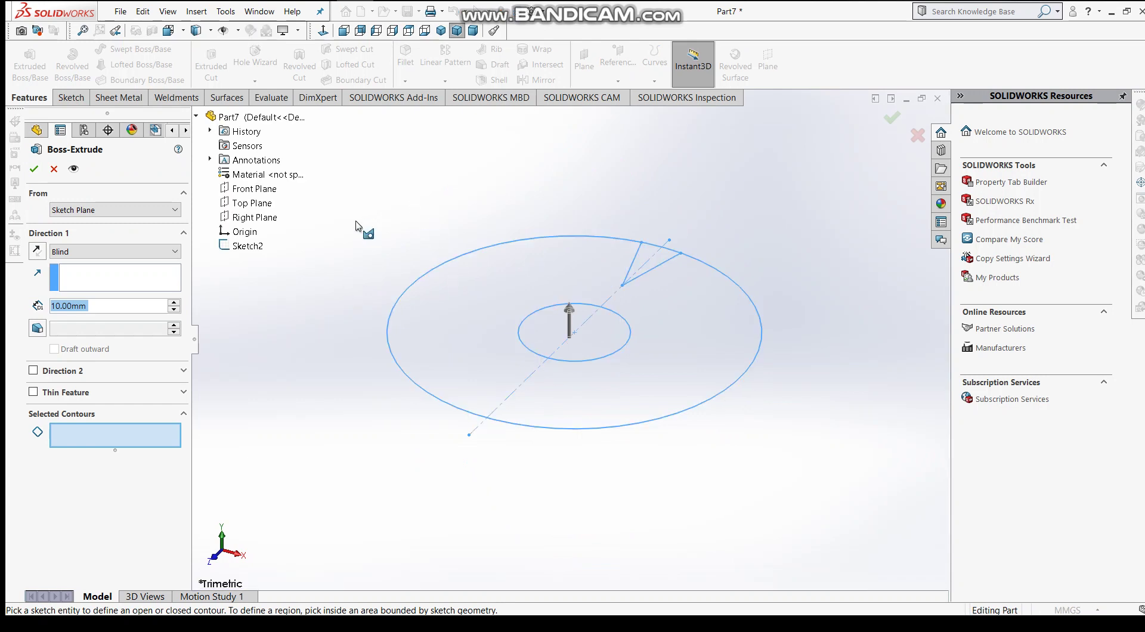
mouse_move(366, 230)
middle_mouse_down()
mouse_move(334, 309)
mouse_move(342, 335)
middle_mouse_up()
left_click(544, 219)
left_click(671, 205)
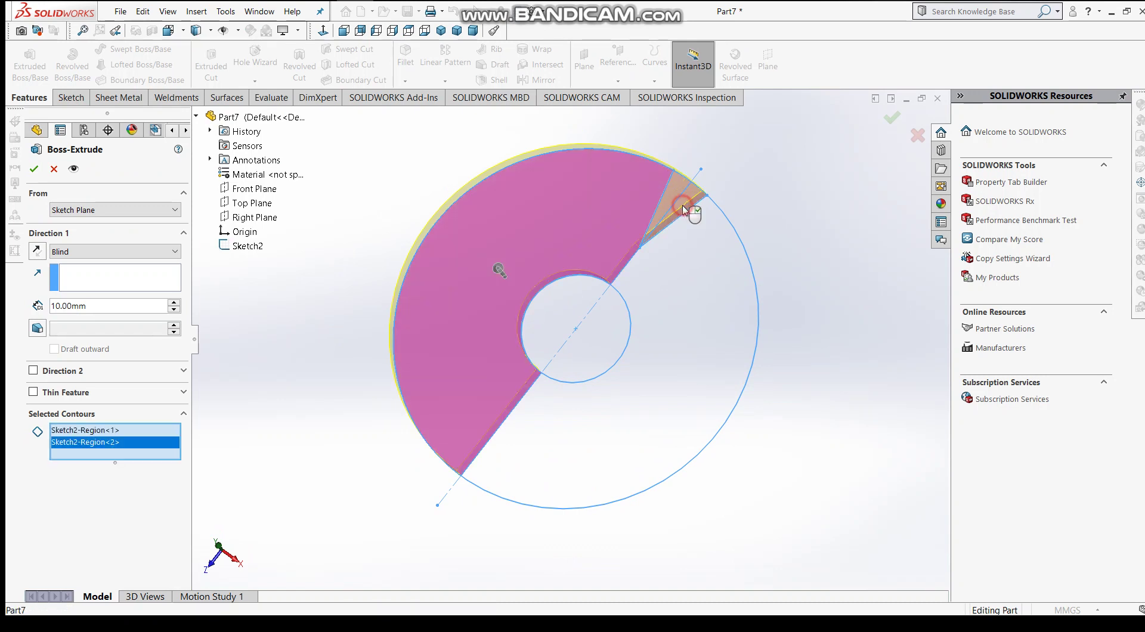
left_click(686, 206)
left_click(709, 290)
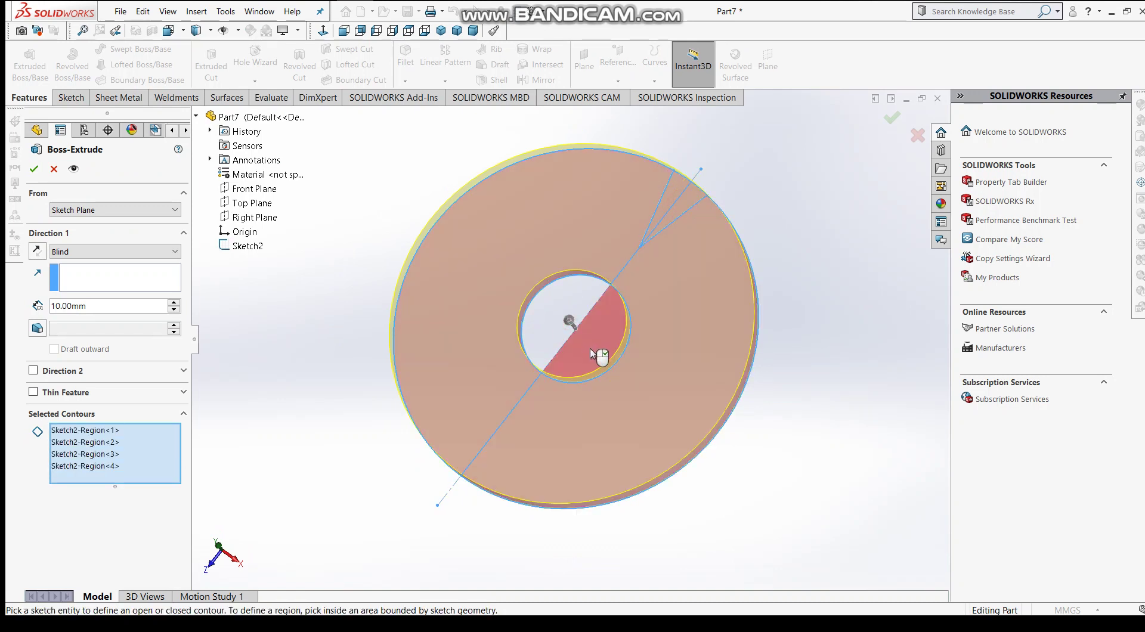
left_click(542, 317)
left_click(590, 352)
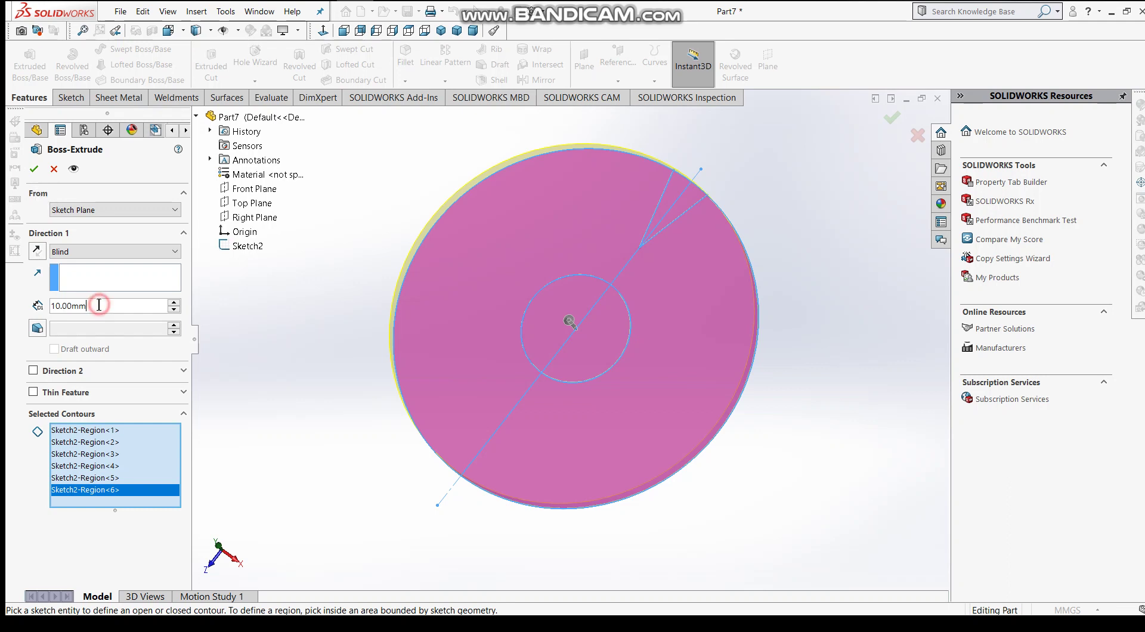
- Set the Blind extrusion depth to 20 mm and accept Boss-Extrude1
key("BackSpace")
key("BackSpace")
key("BackSpace")
key("BackSpace")
key("BackSpace")
key("BackSpace")
key("BackSpace")
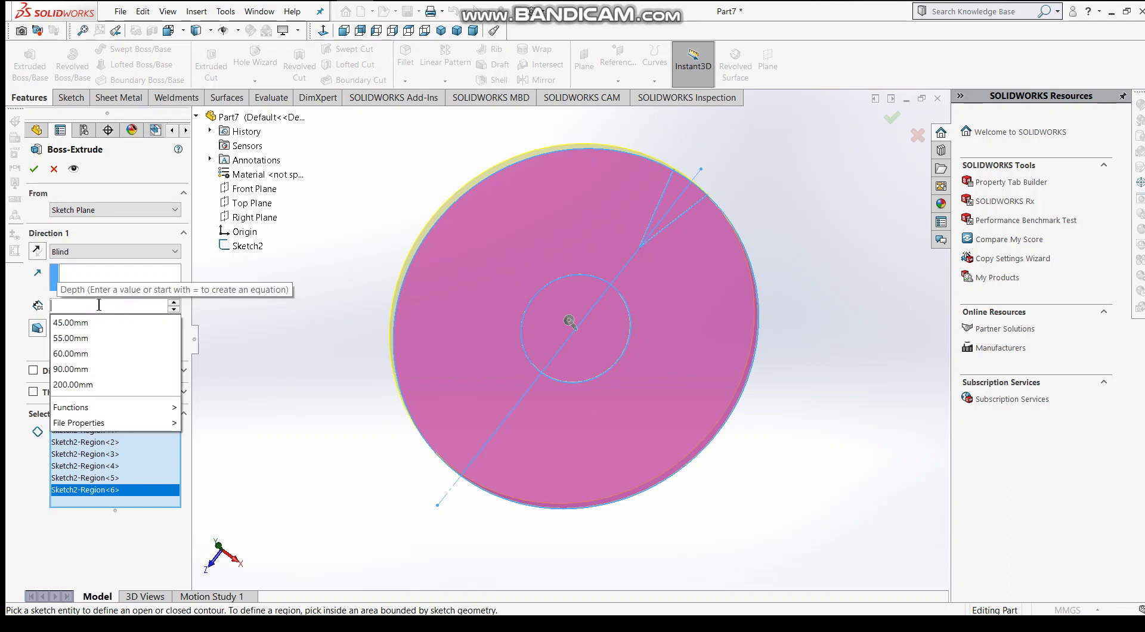
type("20")
key("Return")
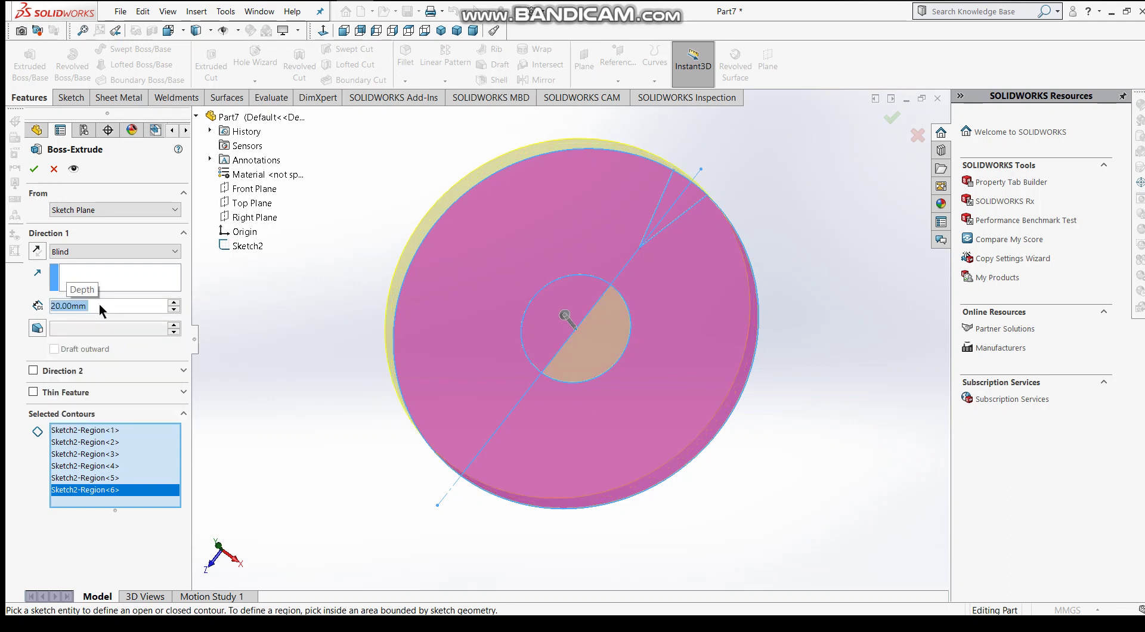
mouse_move(773, 520)
middle_mouse_down()
mouse_move(670, 520)
mouse_move(783, 520)
middle_mouse_up()
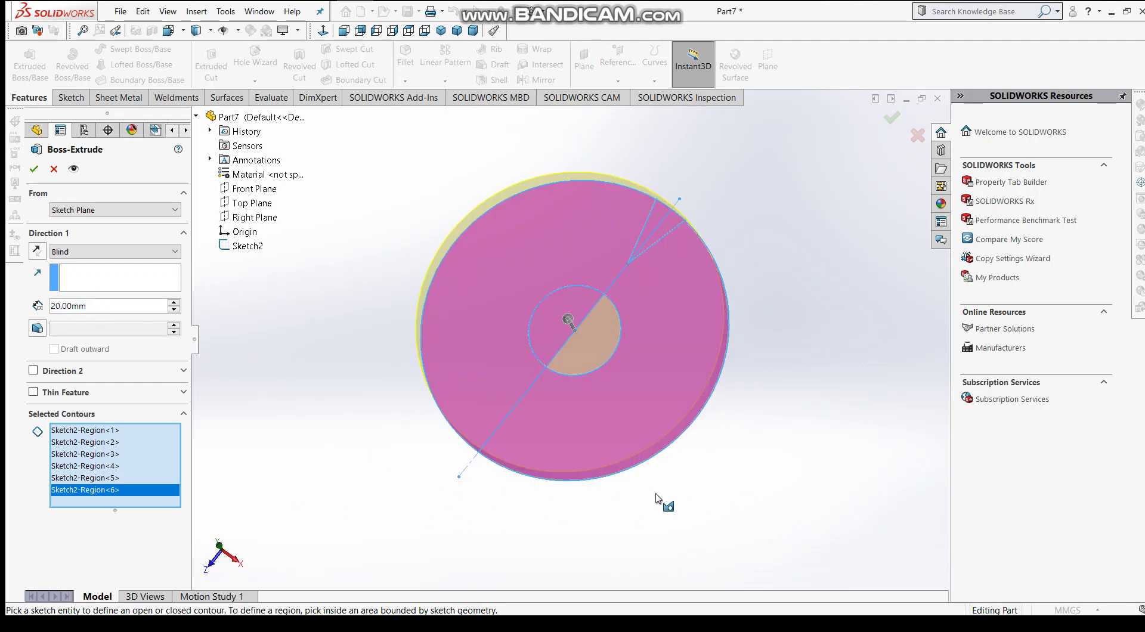
middle_click_drag(700, 481, 537, 387)
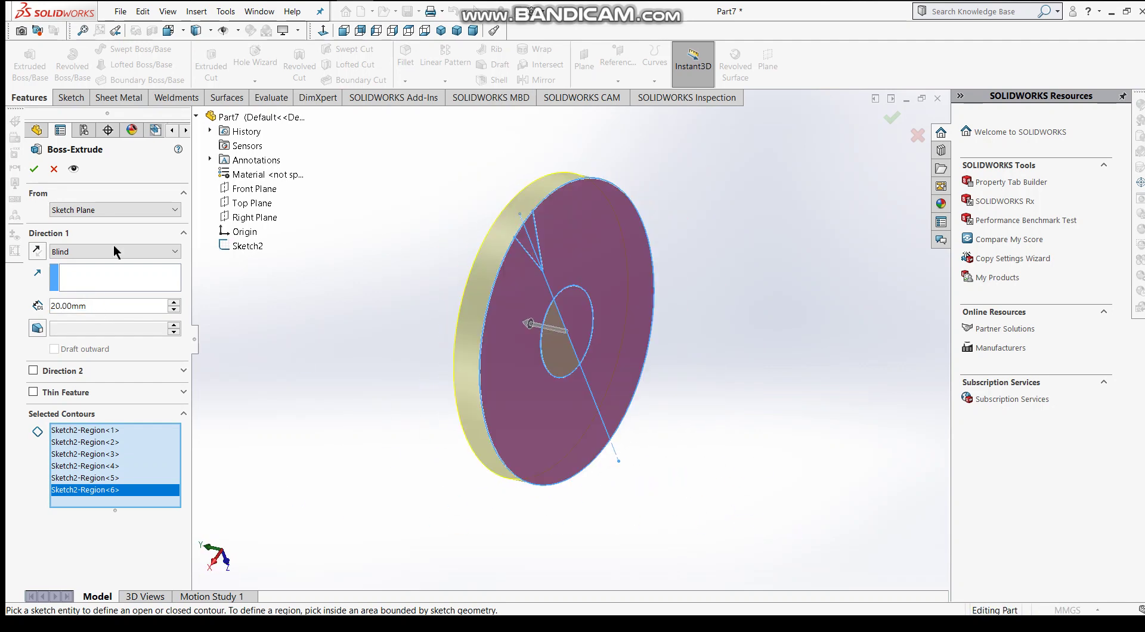
left_click(34, 169)
- Switch to Front view and start an Extruded Cut using Sketch2 as the profile
middle_click_drag(402, 435, 466, 434)
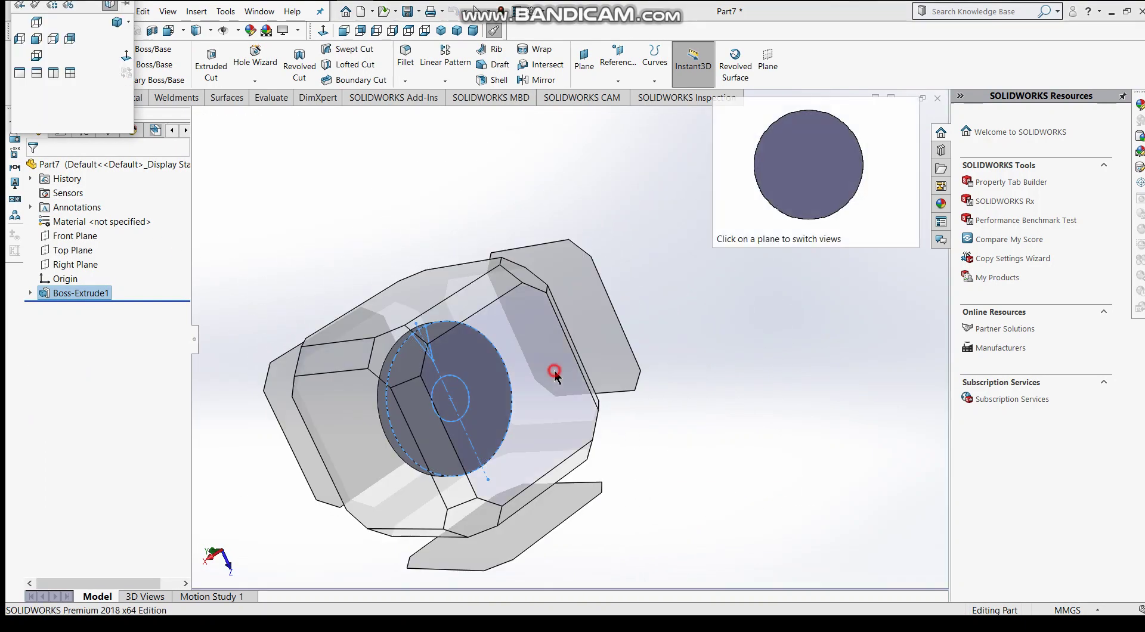
left_click(552, 374)
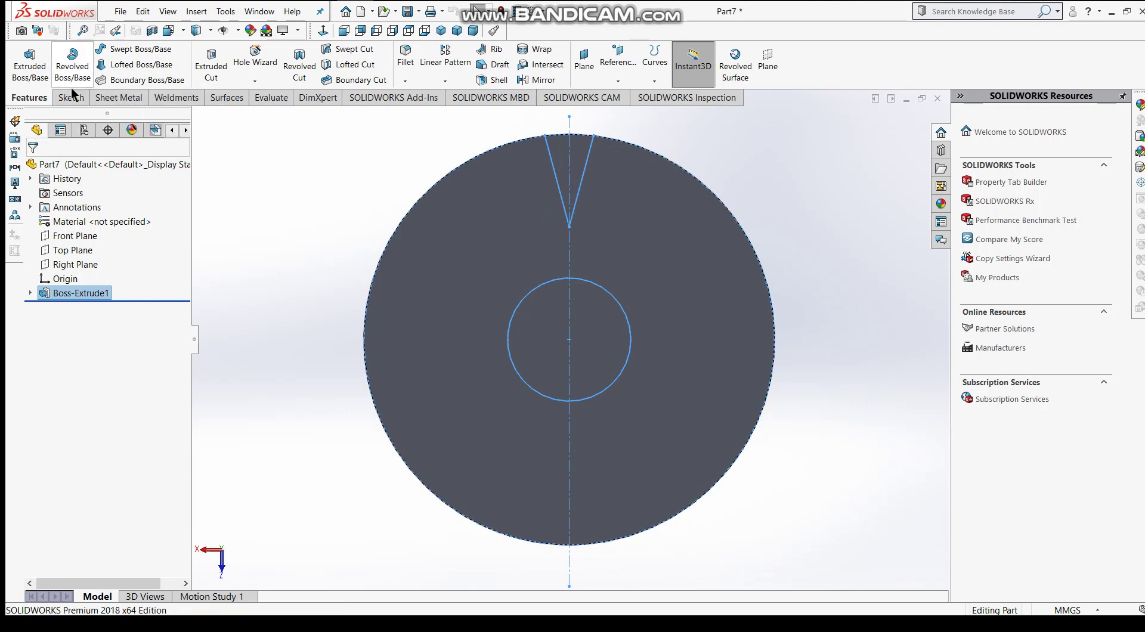
left_click(211, 63)
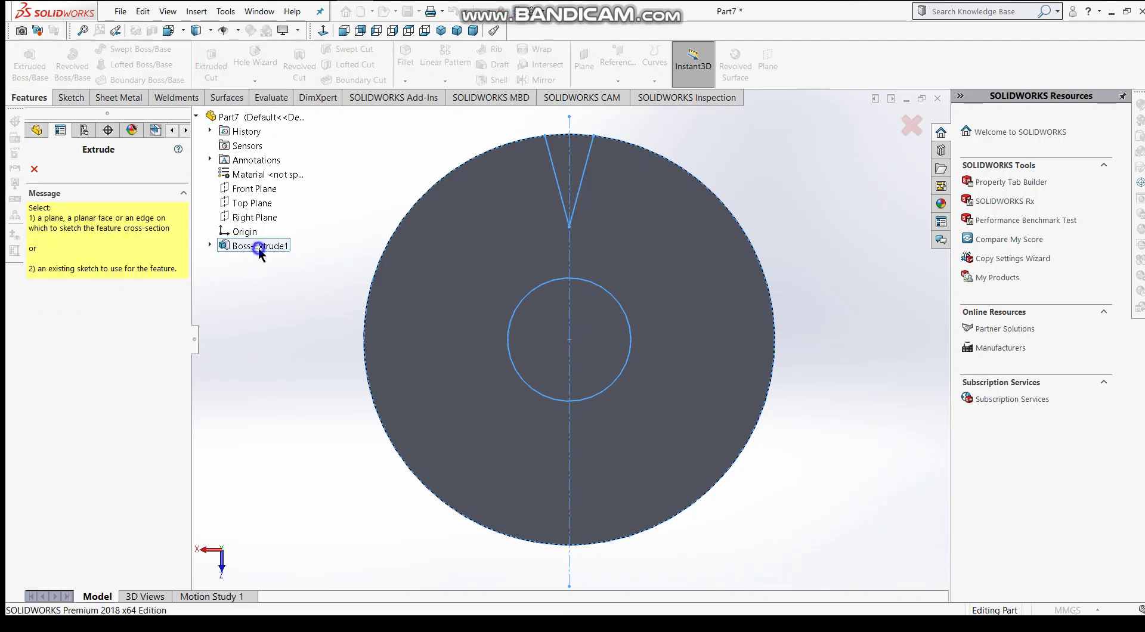
right_click(258, 249)
left_click(228, 250)
left_click(210, 244)
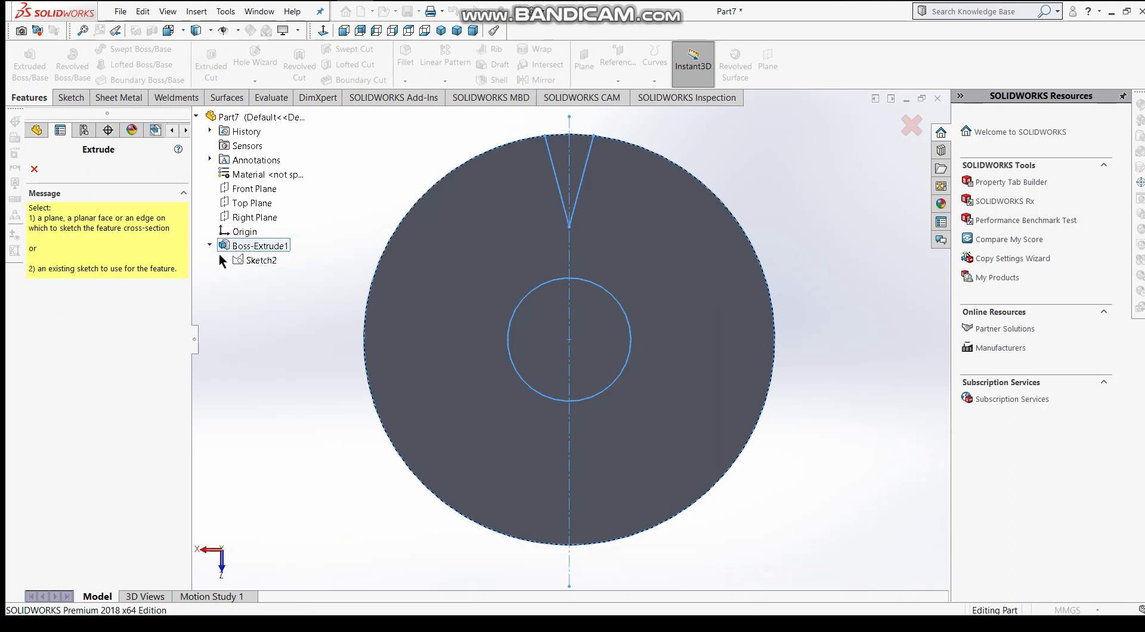
left_click(253, 263)
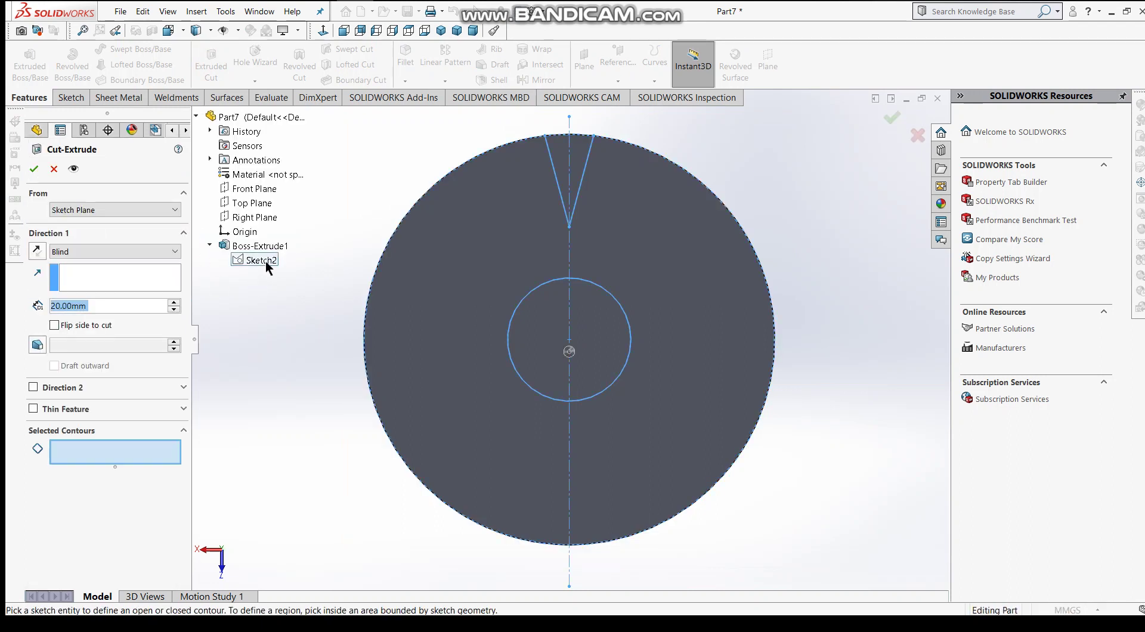
- Cut both V wedge regions with the direction reversed into the disc
left_click(581, 169)
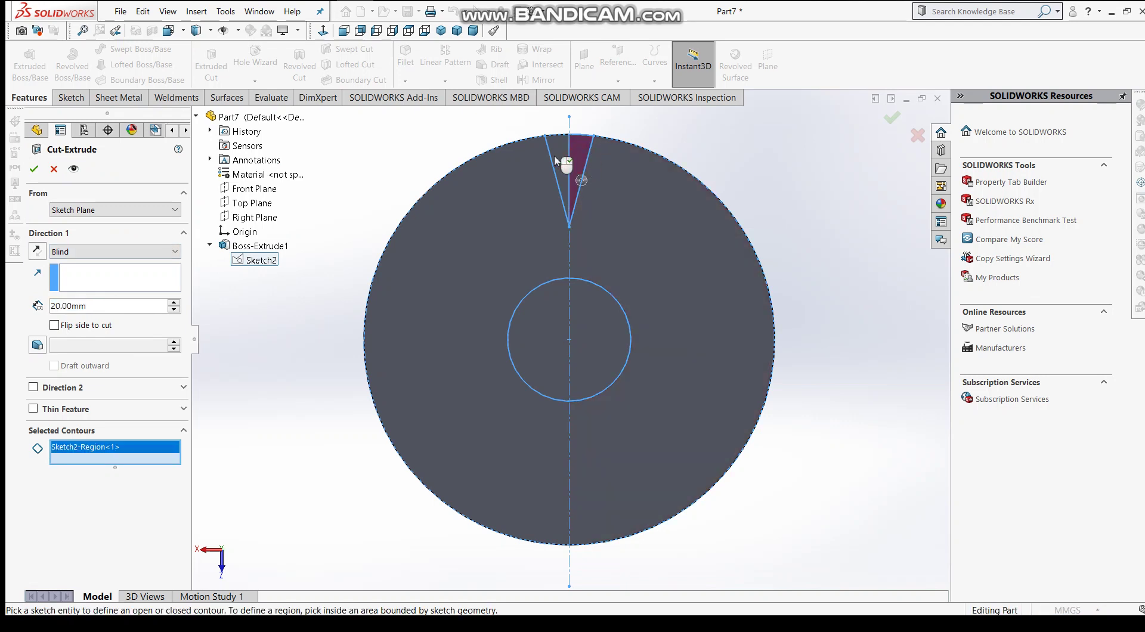
left_click(556, 153)
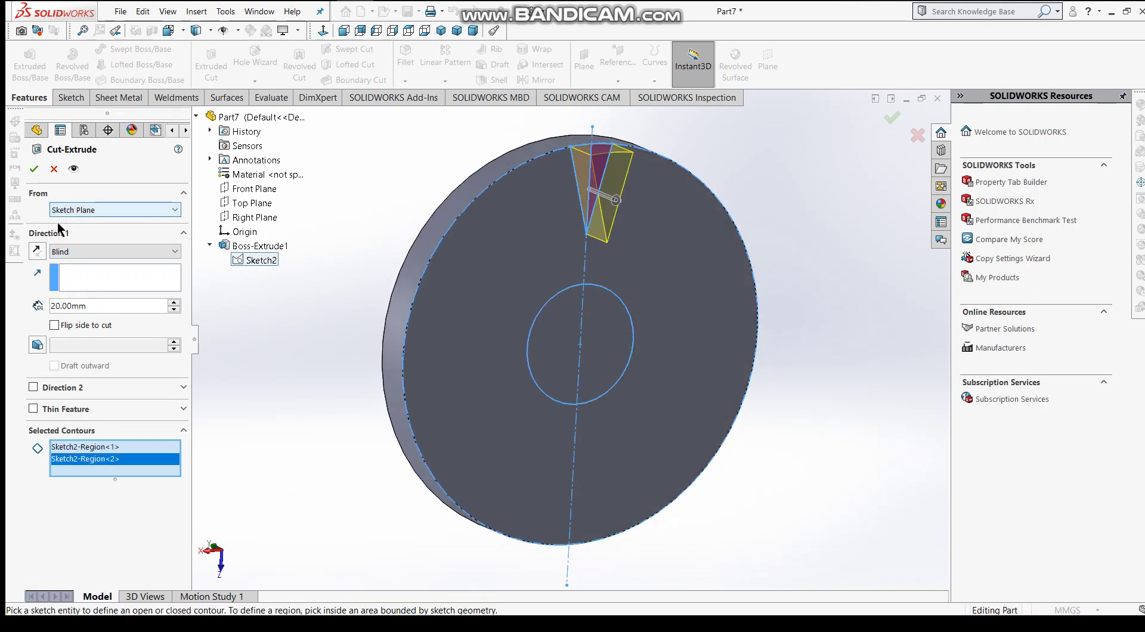
left_click(36, 250)
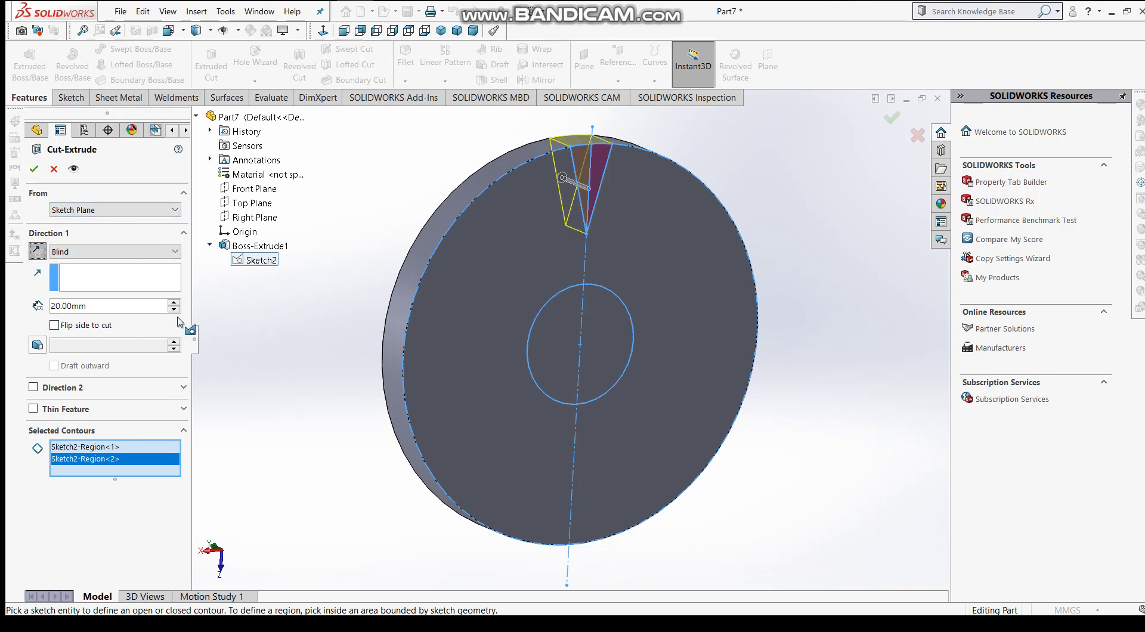
left_click(35, 170)
middle_click_drag(315, 464, 295, 438)
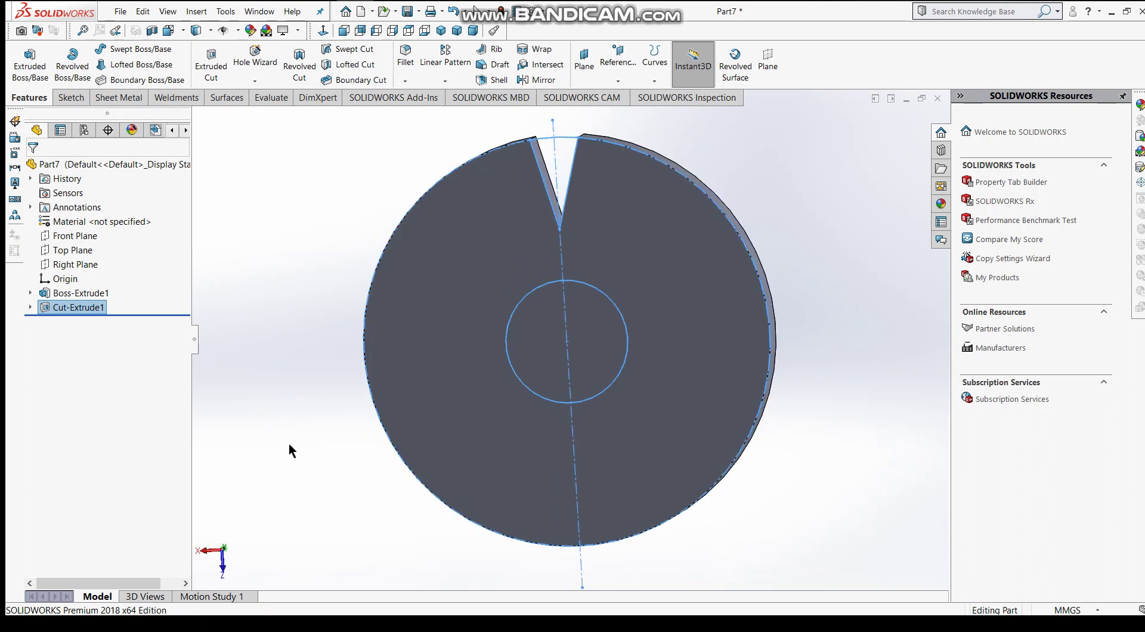
- Start a new boss extrusion using the 60 mm centre circle of Sketch2 as its profile
left_click(30, 64)
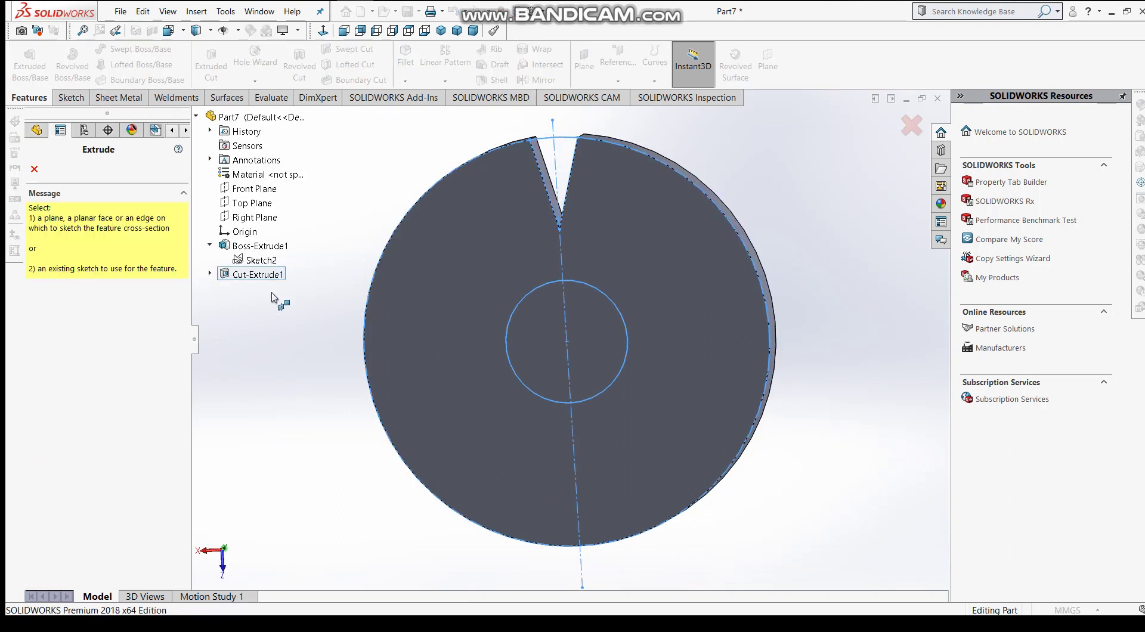
left_click(209, 246)
left_click(209, 246)
left_click(257, 264)
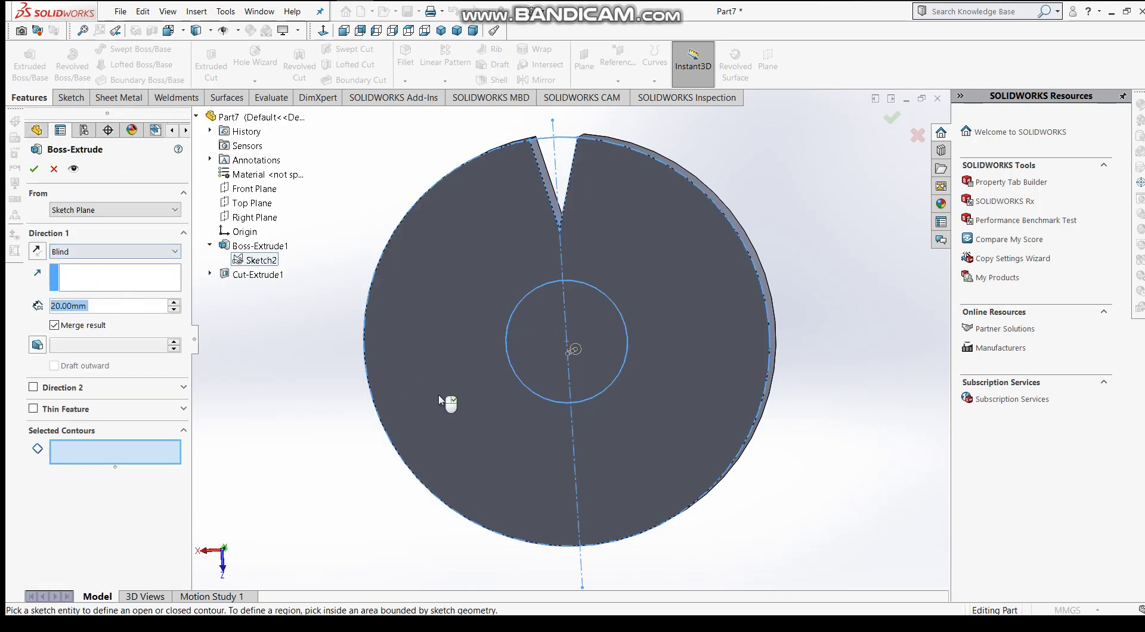
left_click(576, 282)
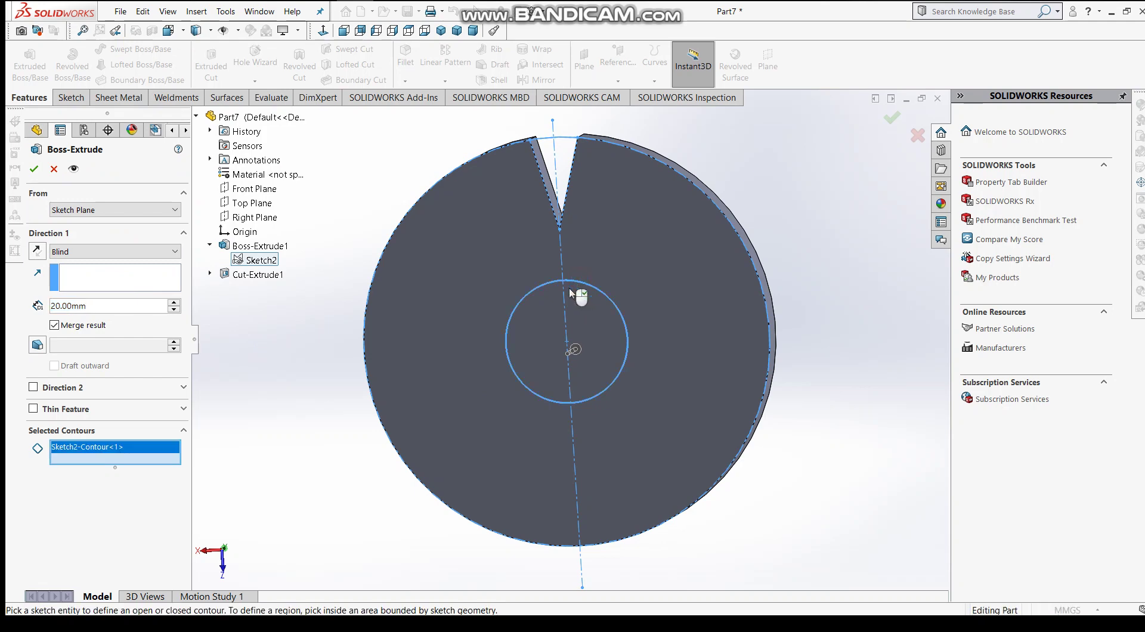
- Flip the boss direction and set its Blind depth to 40 mm, replacing 20 mm, then confirm
left_click(37, 251)
middle_click_drag(304, 499, 285, 485)
left_click(101, 305)
key("BackSpace")
key("BackSpace")
key("BackSpace")
key("BackSpace")
key("BackSpace")
key("BackSpace")
key("BackSpace")
type("40")
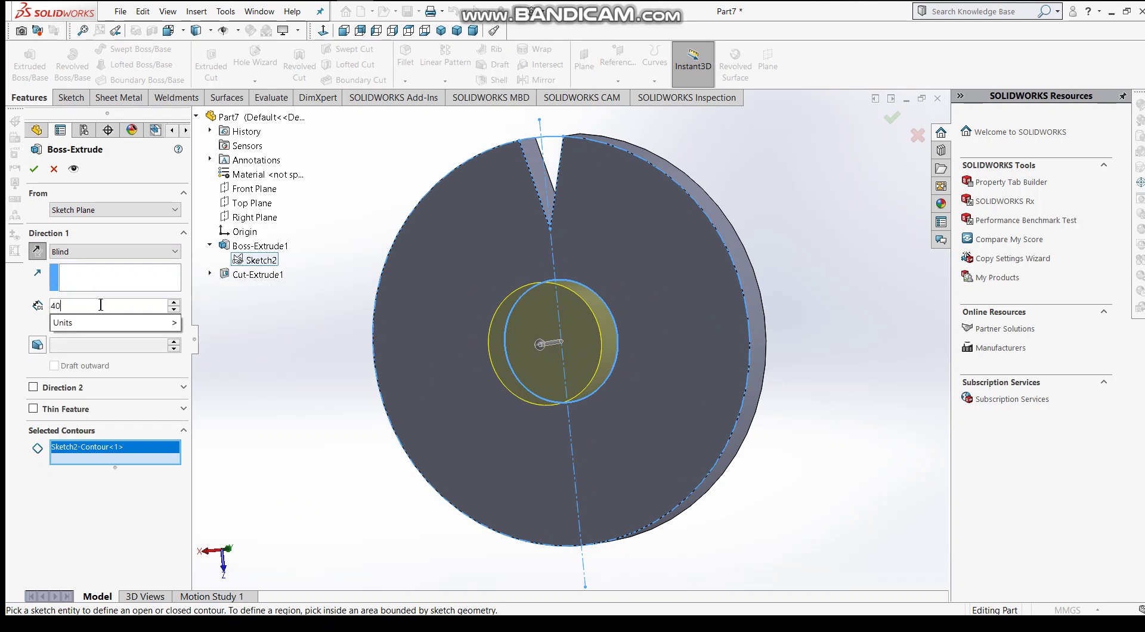
key("Return")
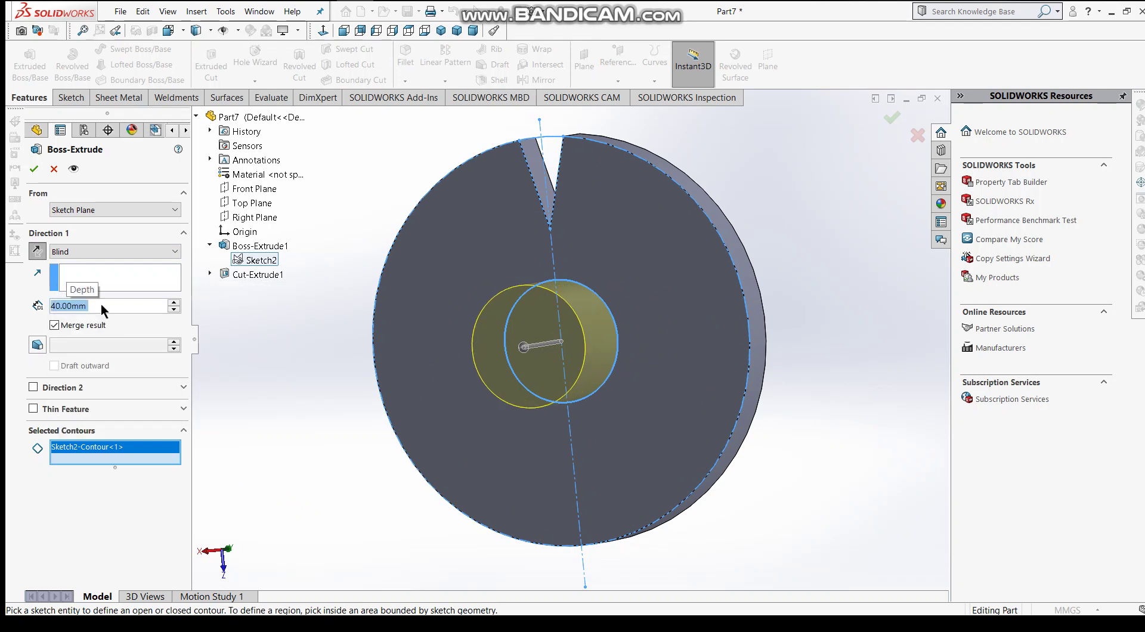
left_click(38, 168)
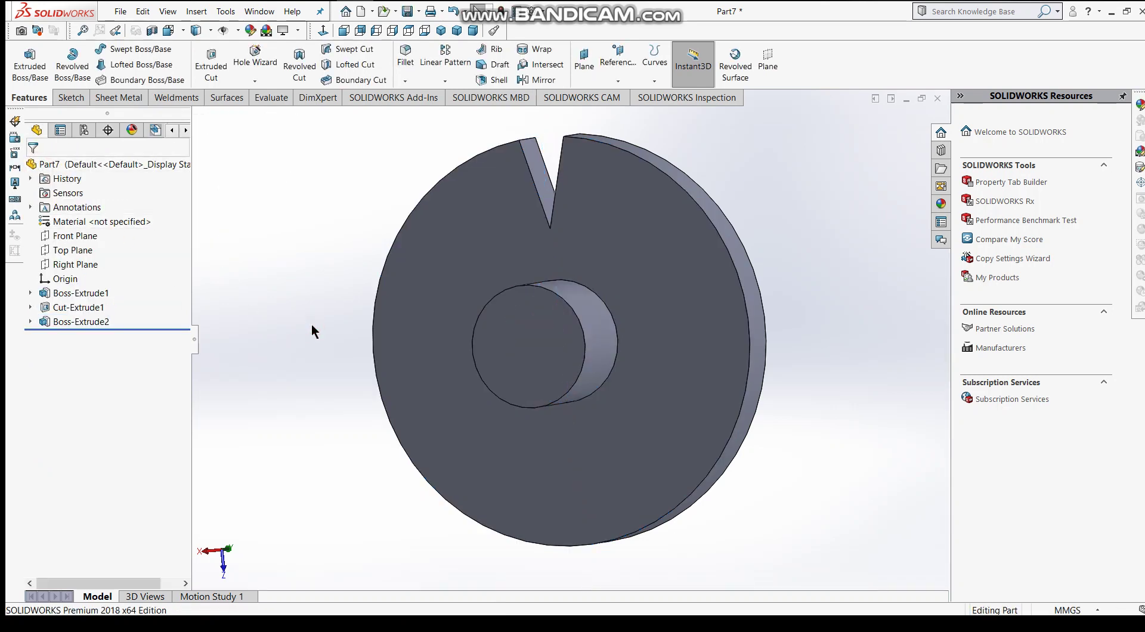
- Orbit the notched disc, switch to the Top view, and select the part's Origin
middle_click_drag(294, 397, 325, 359)
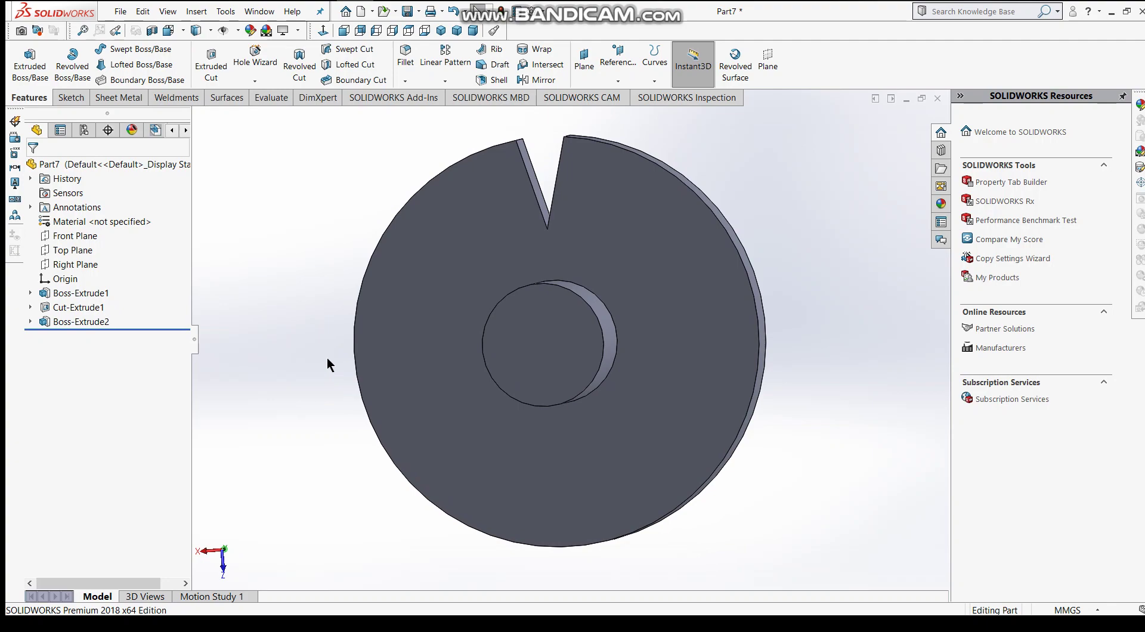
middle_click_drag(739, 532, 575, 519)
key("space")
left_click(535, 404)
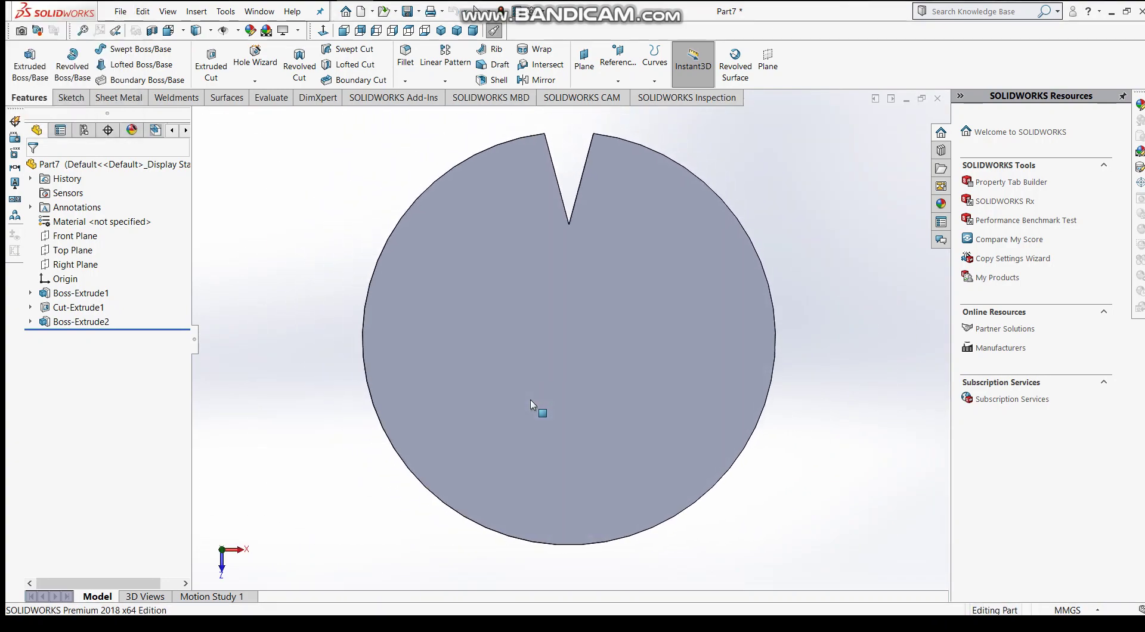
left_click(63, 279)
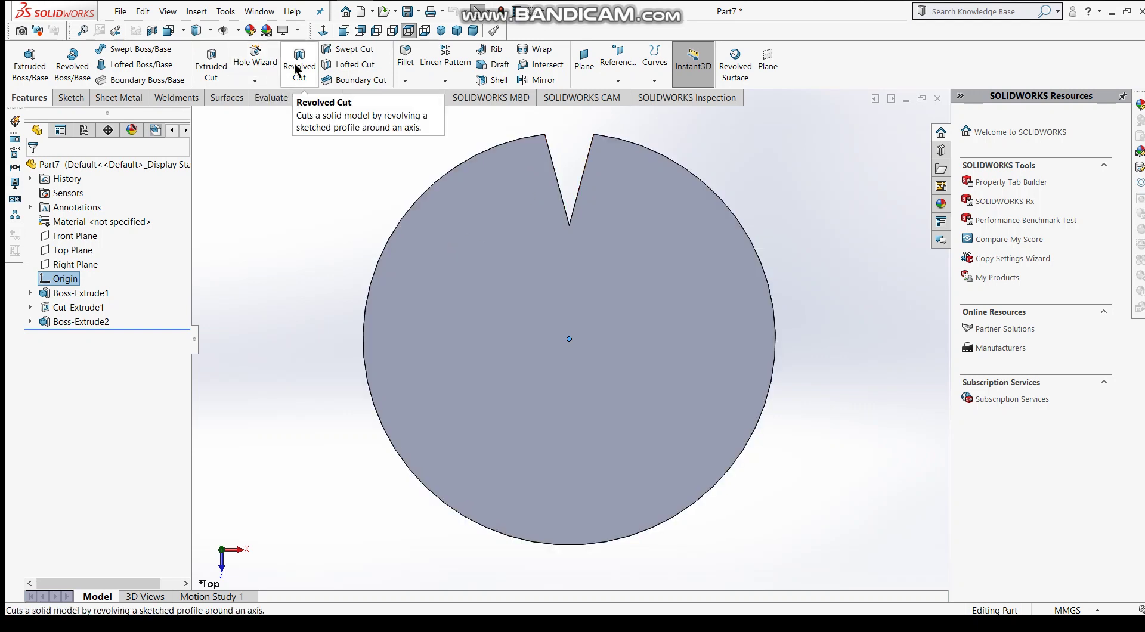
- Circular-pattern Cut-Extrude1 around the disc's circular edge: 10 equally spaced instances over 360°
left_click(445, 80)
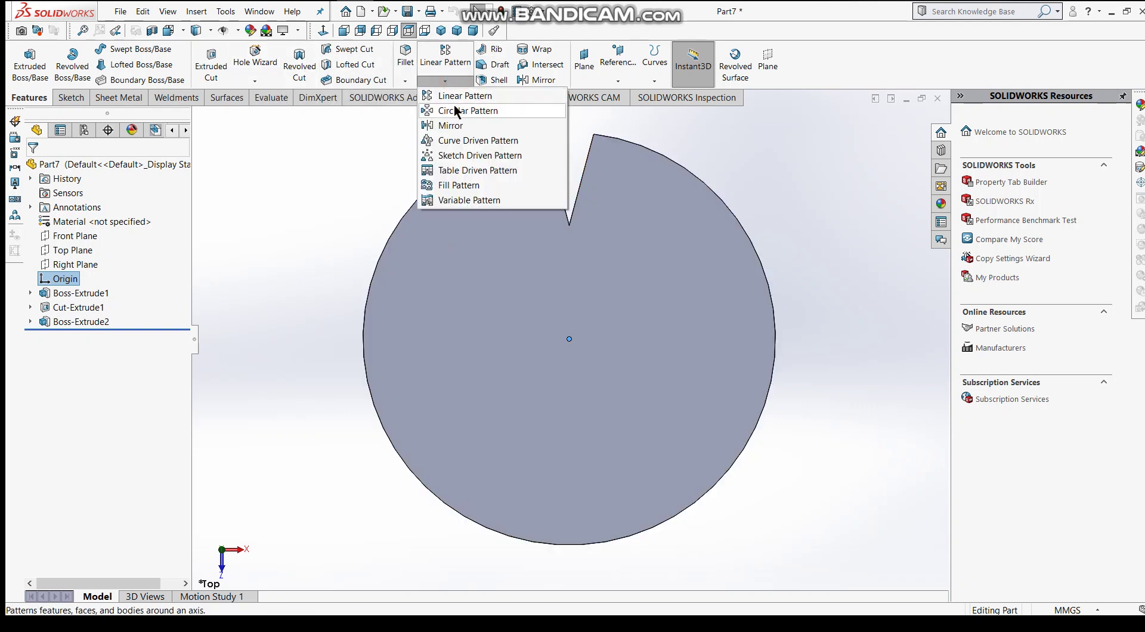
left_click(456, 111)
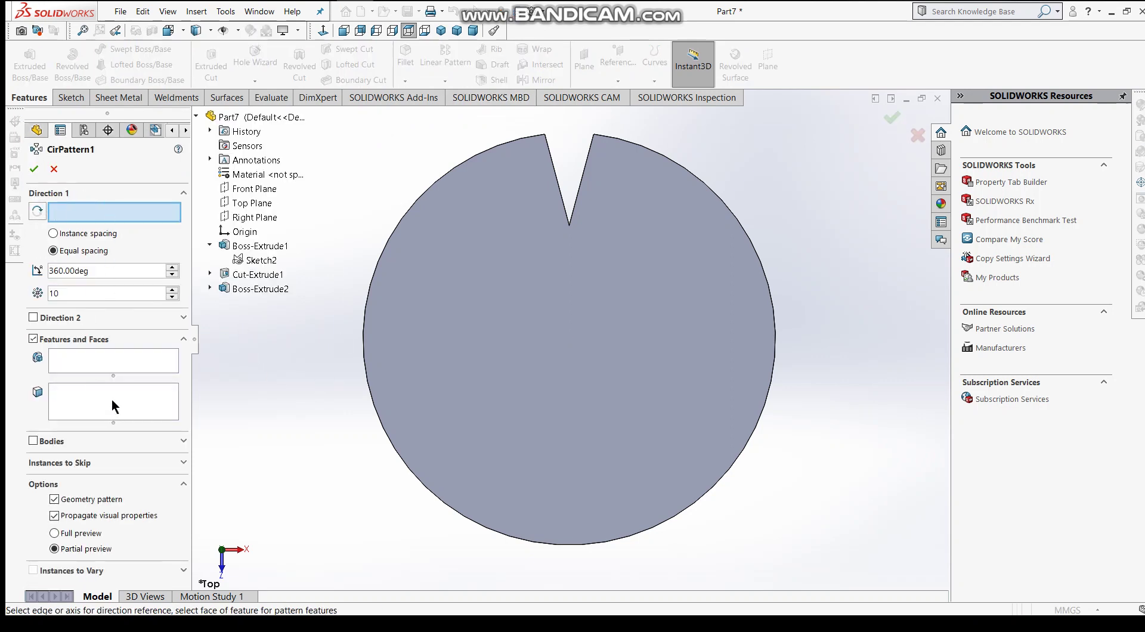
left_click(115, 366)
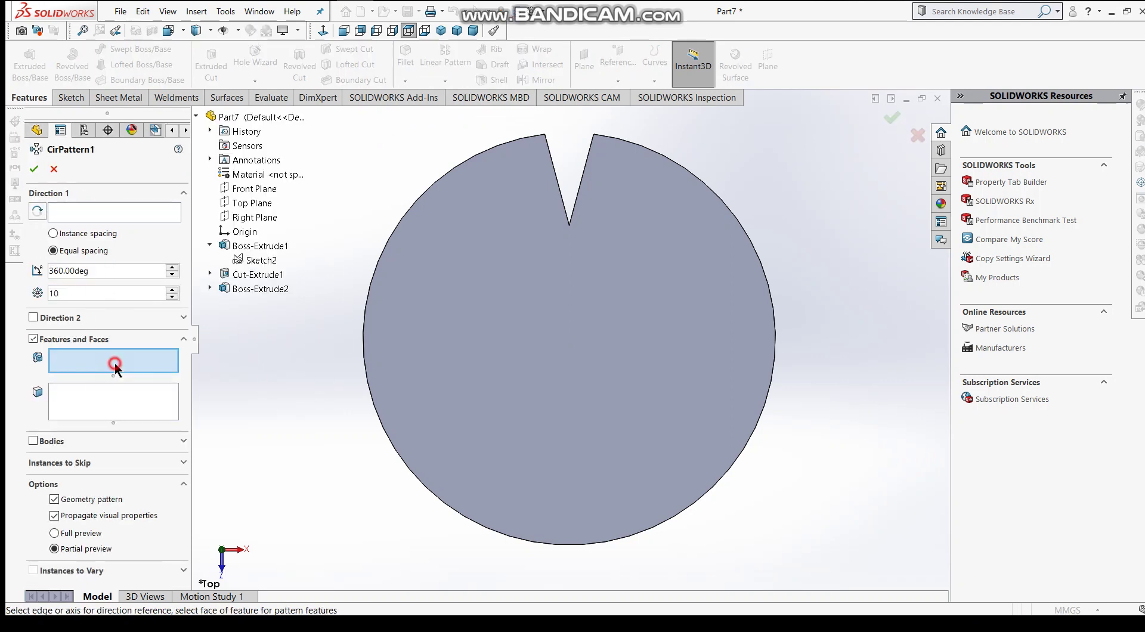
left_click(256, 275)
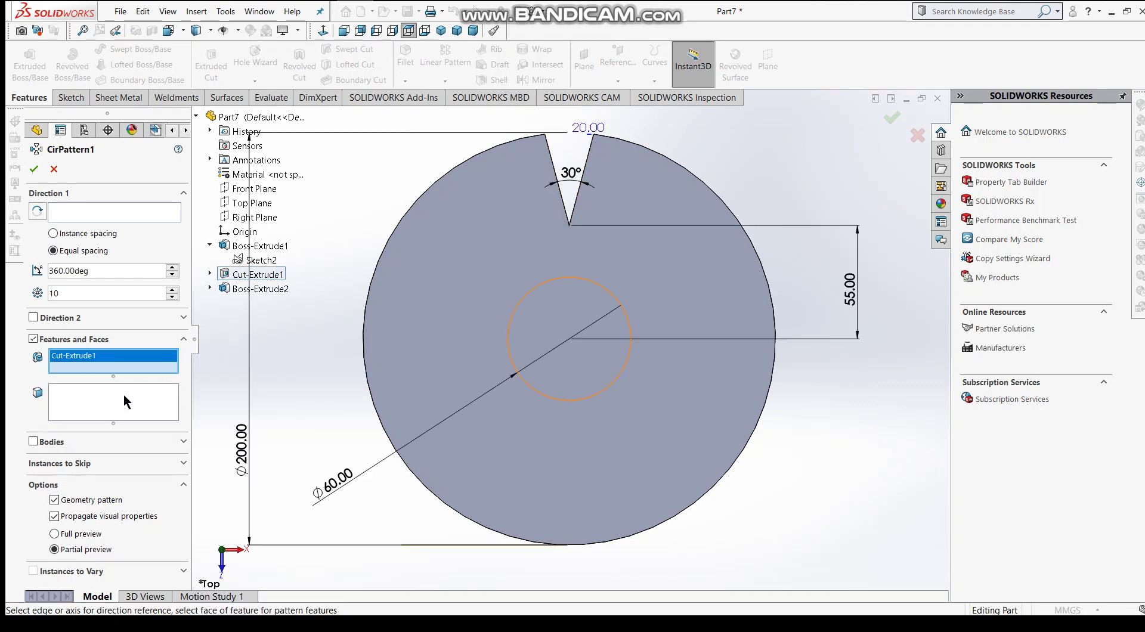
left_click(119, 213)
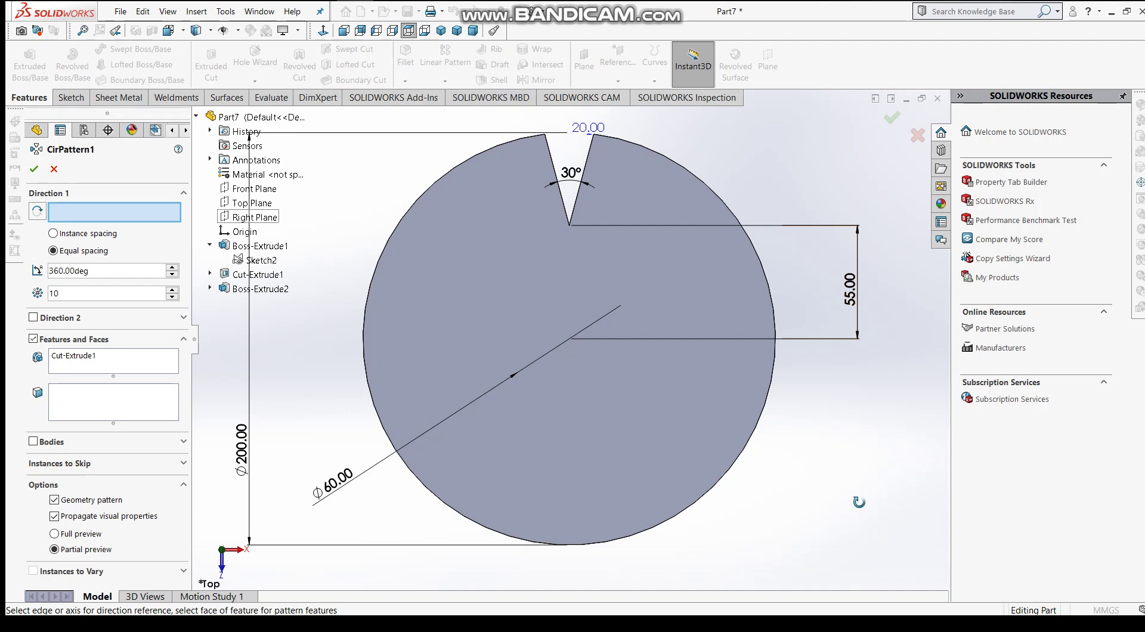
middle_click_drag(886, 497, 680, 203)
left_click(680, 197)
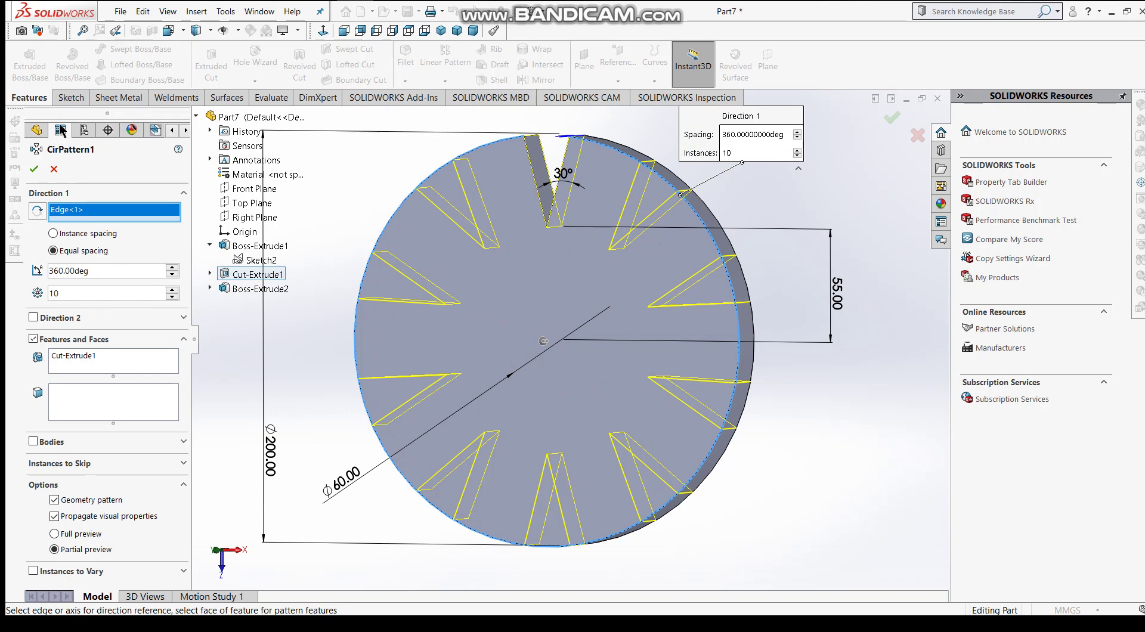
left_click(33, 173)
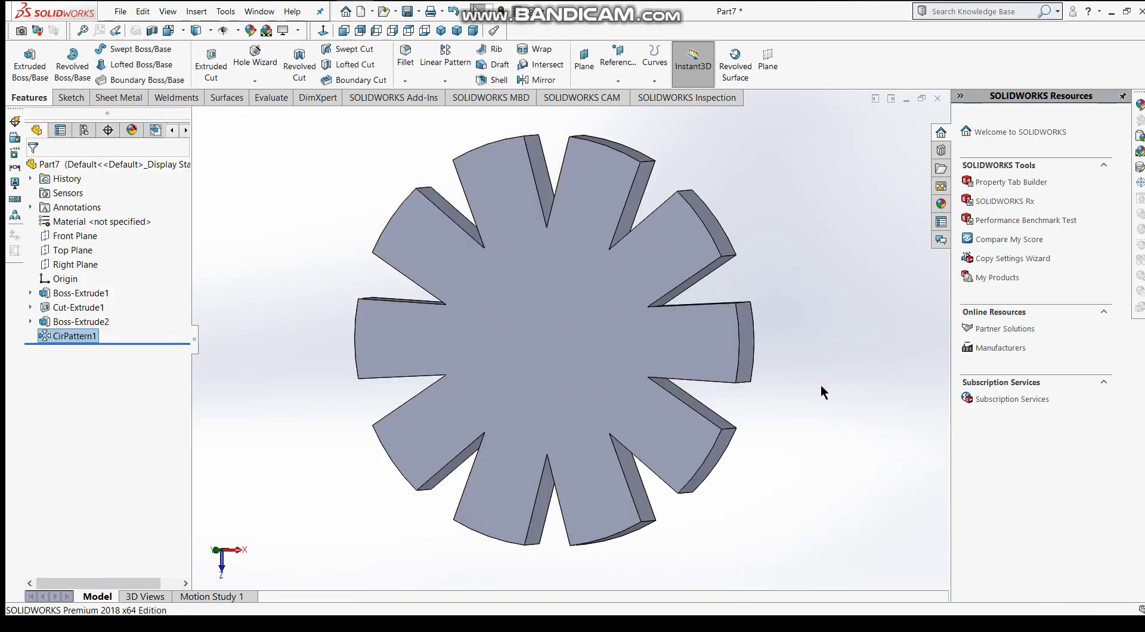
middle_click_drag(815, 389, 545, 319)
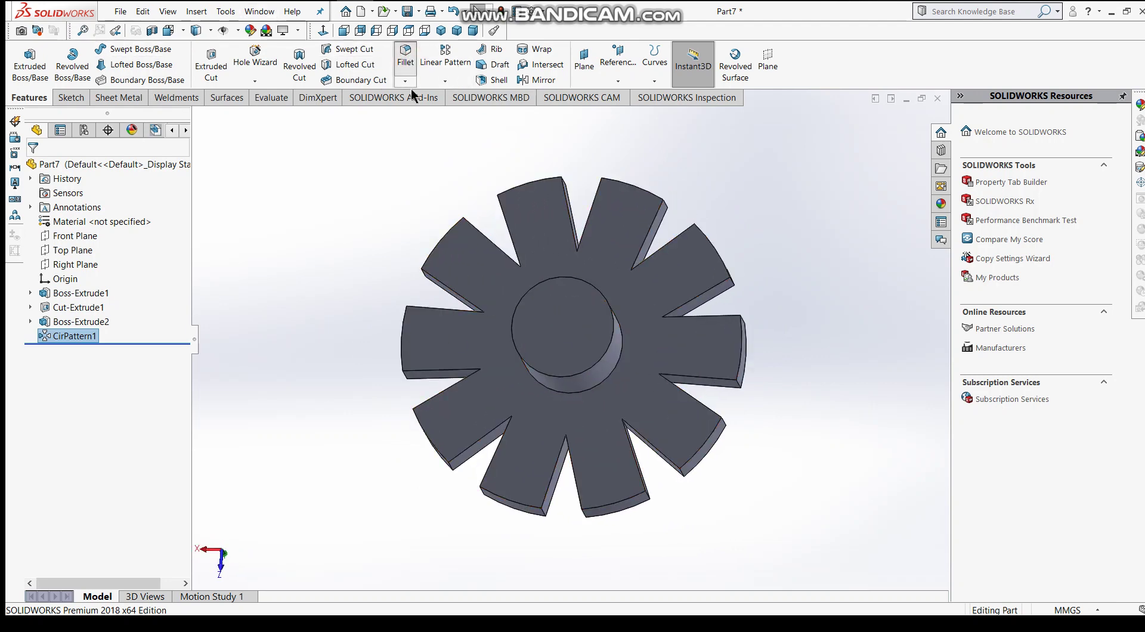
- Apply a 10 mm fillet to the hub's front face and all edges of the slotted wheel
left_click(405, 57)
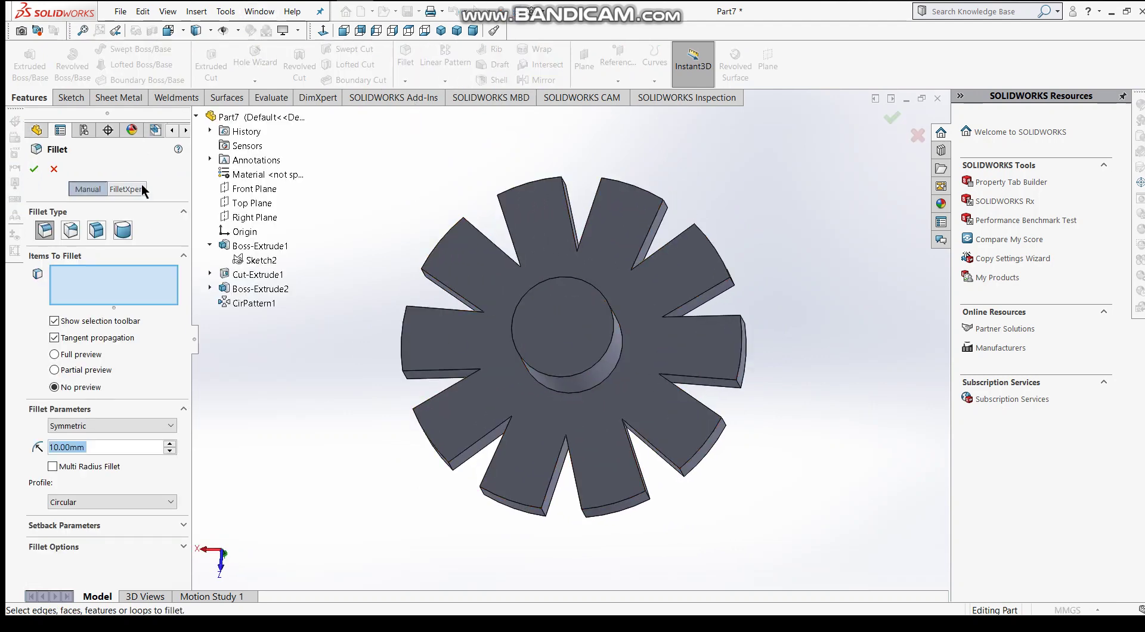
left_click(561, 321)
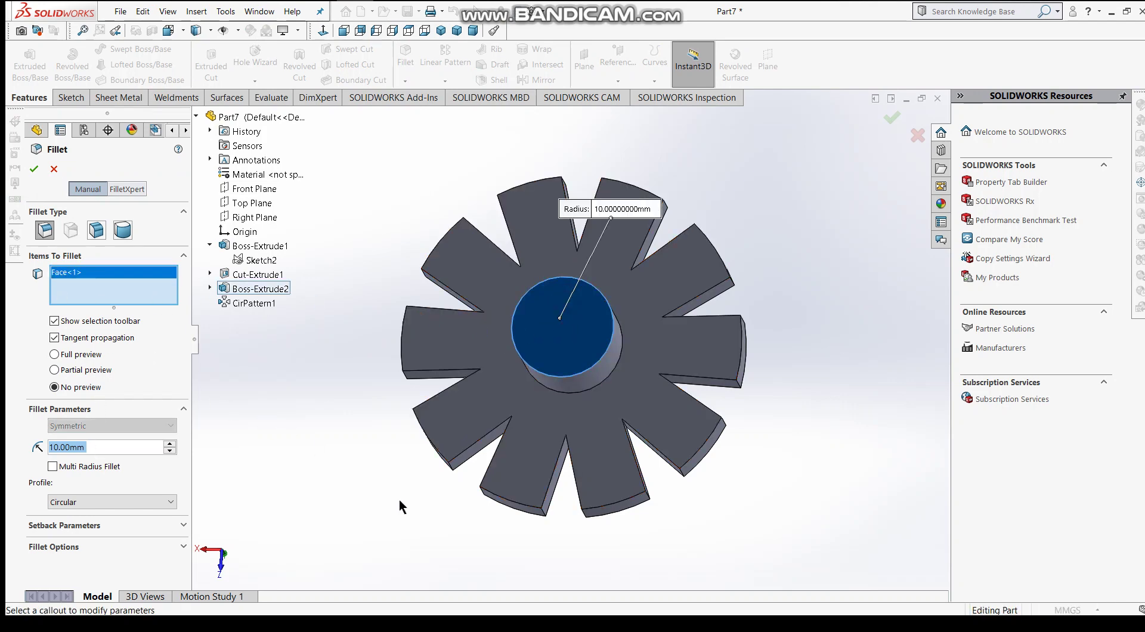
middle_click_drag(399, 500, 685, 346)
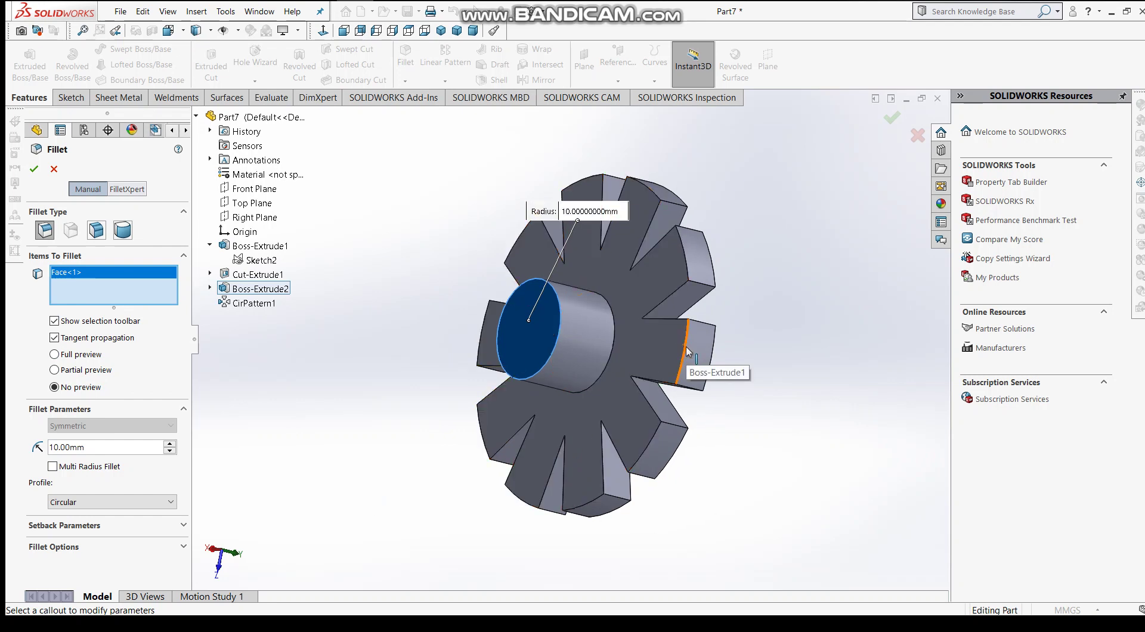
left_click(685, 346)
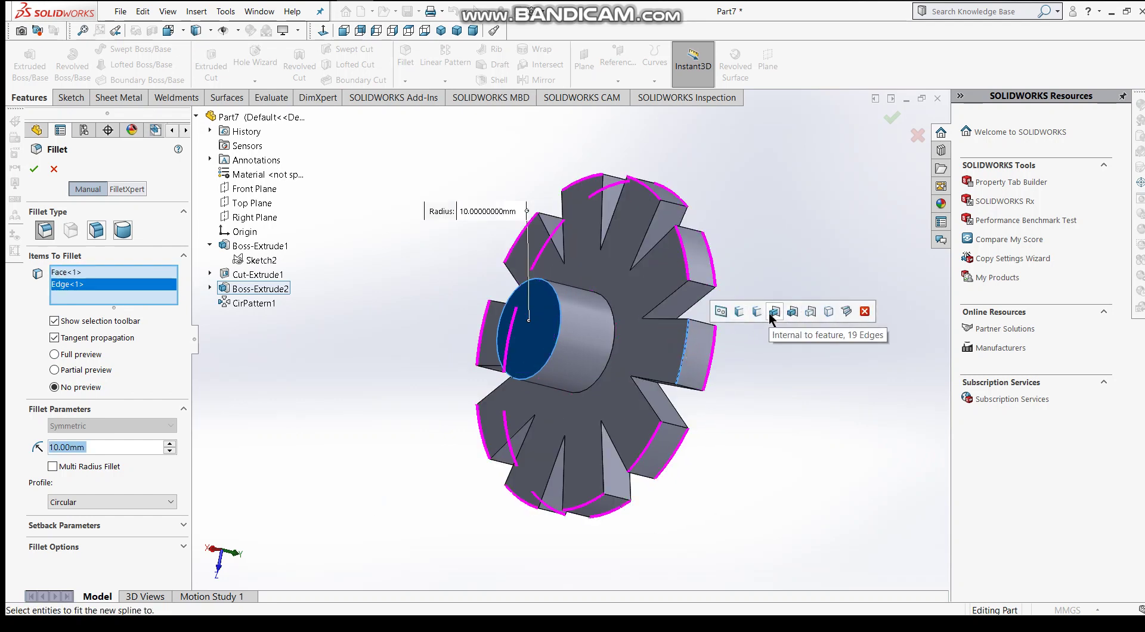
left_click(774, 311)
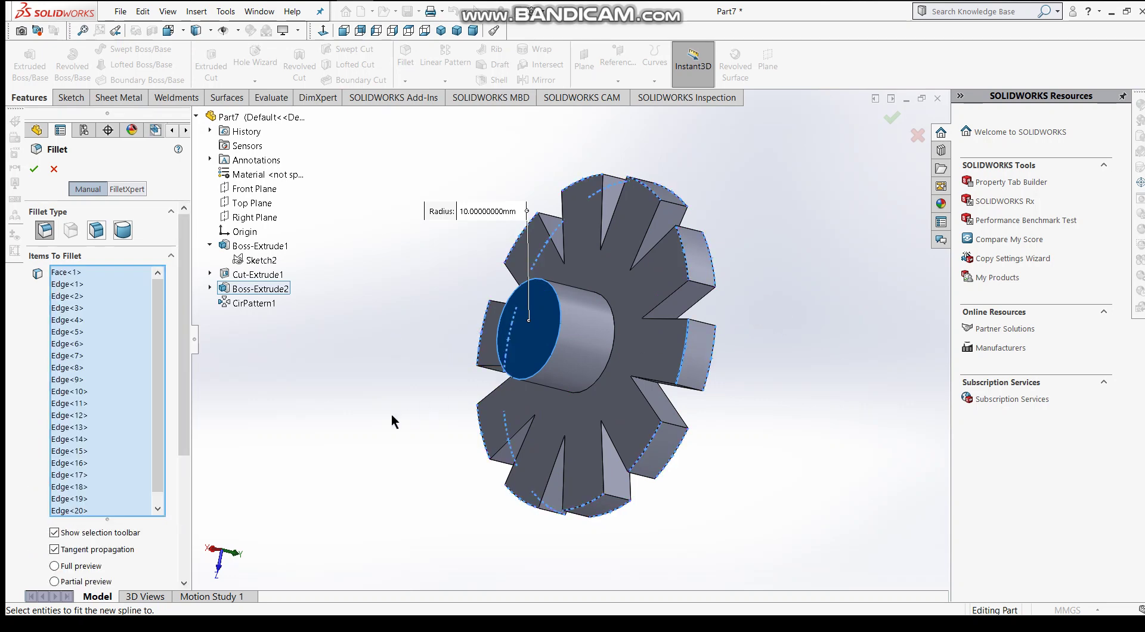
middle_click_drag(346, 421, 312, 422)
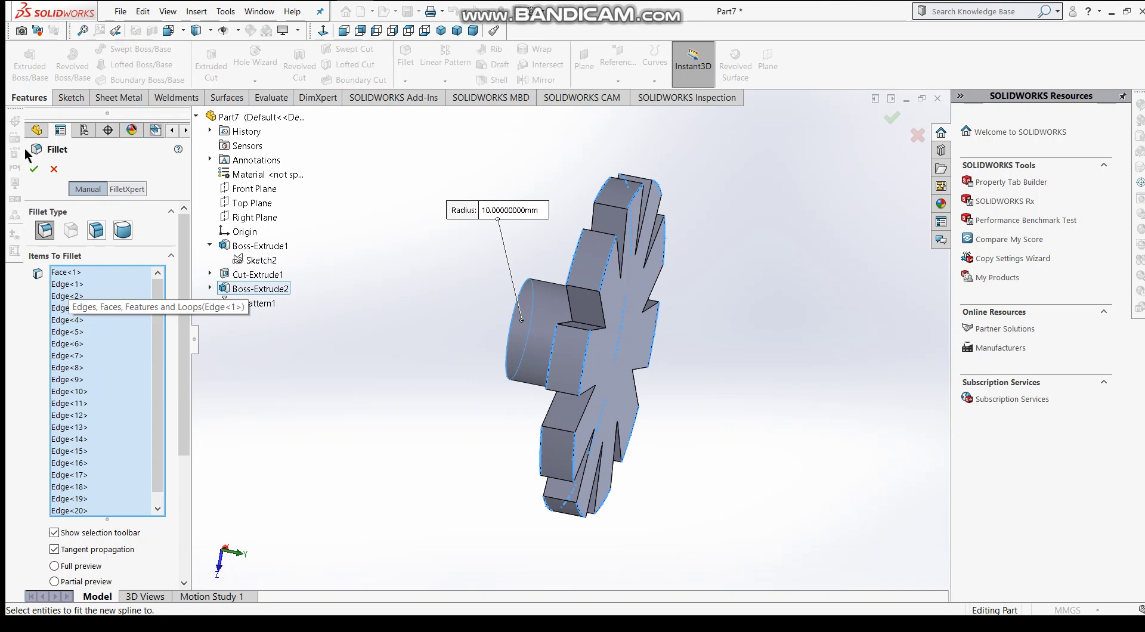
left_click(34, 169)
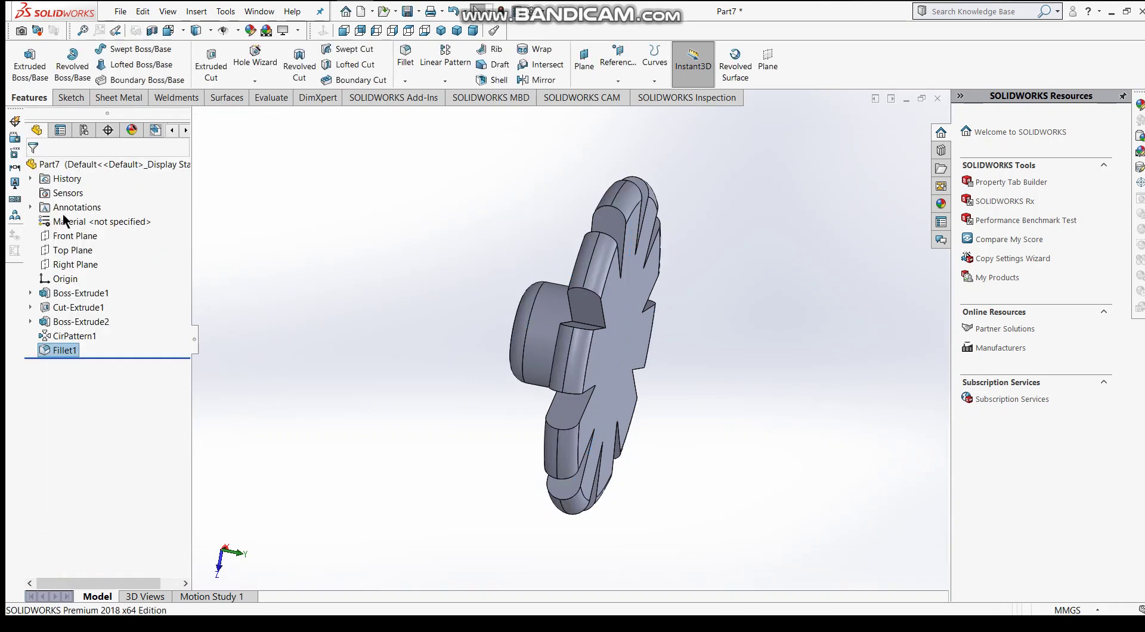
middle_click_drag(363, 357, 563, 340)
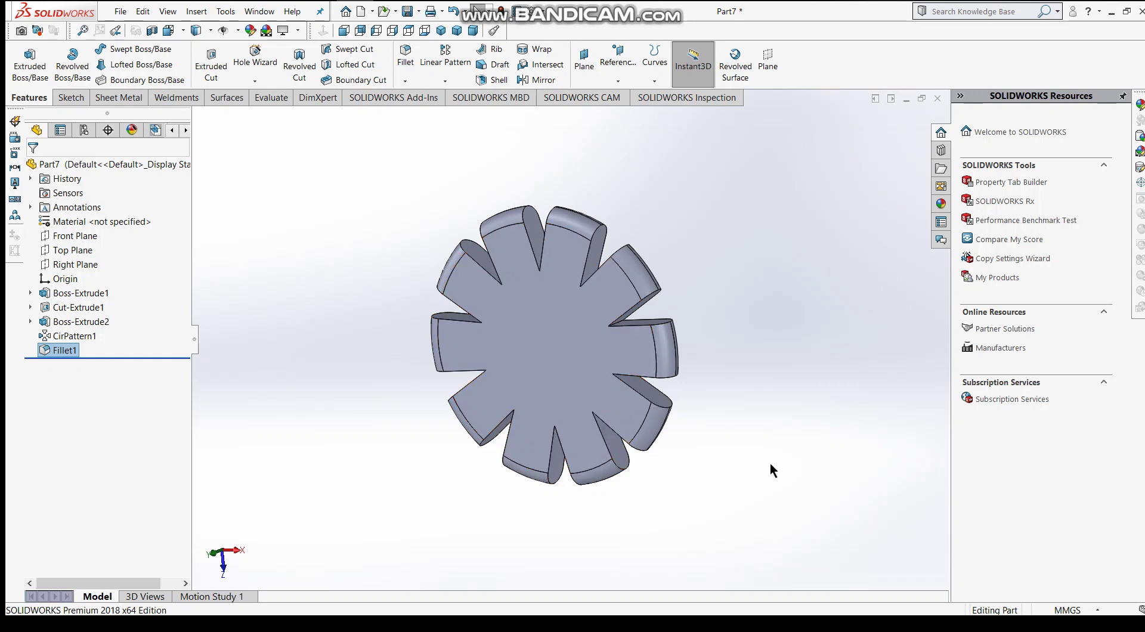
middle_click_drag(771, 463, 434, 499)
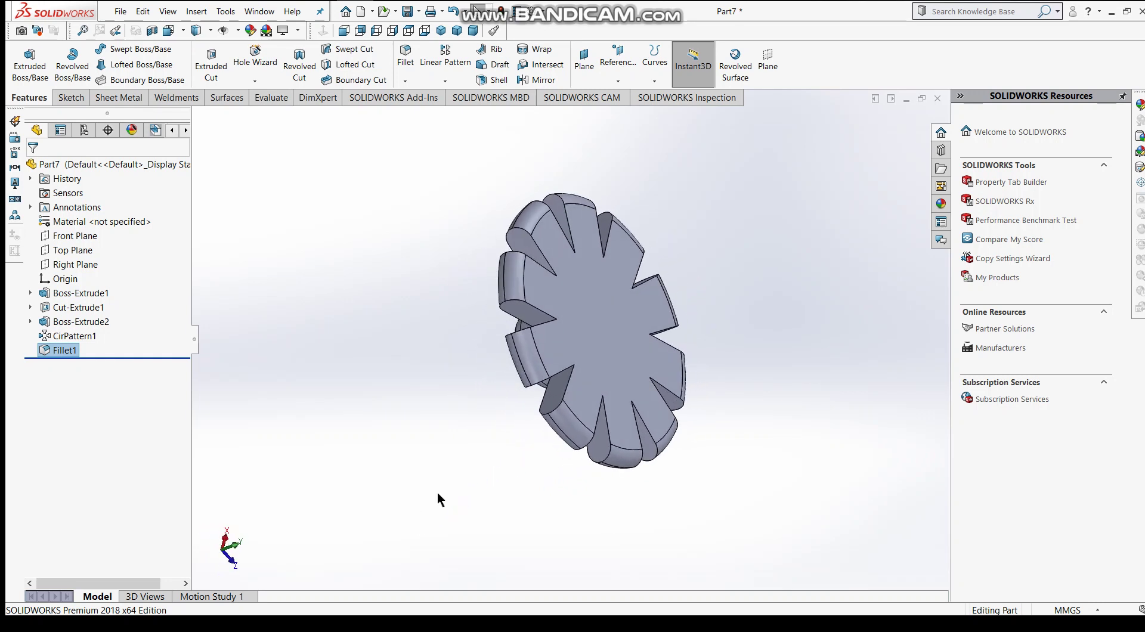